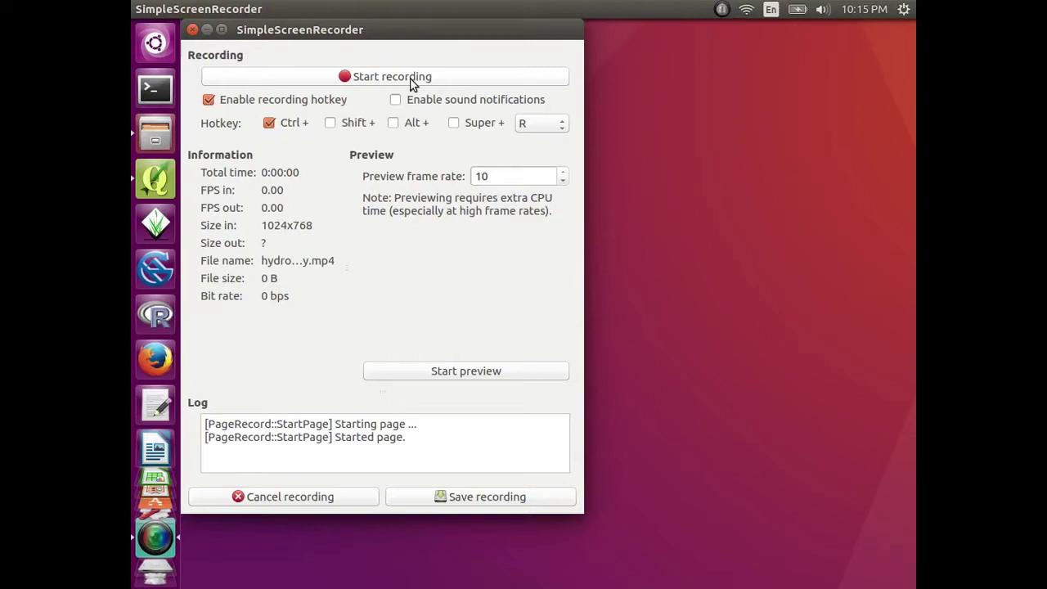
- Start the SimpleScreenRecorder capture and switch to the QGIS window with the Rwanda–Burundi OpenStreetMap view
click(412, 80)
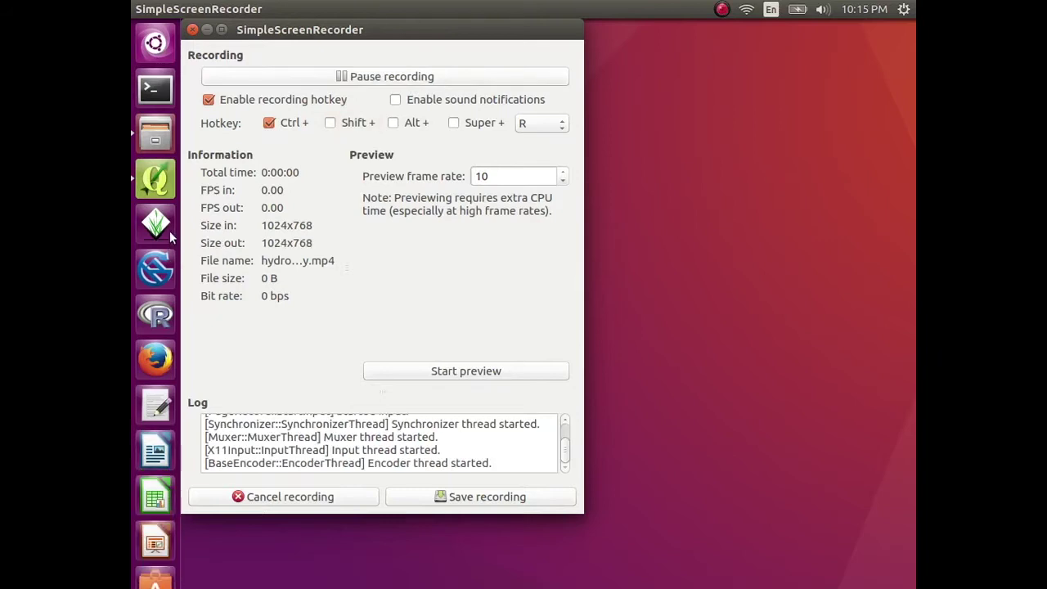
click(157, 182)
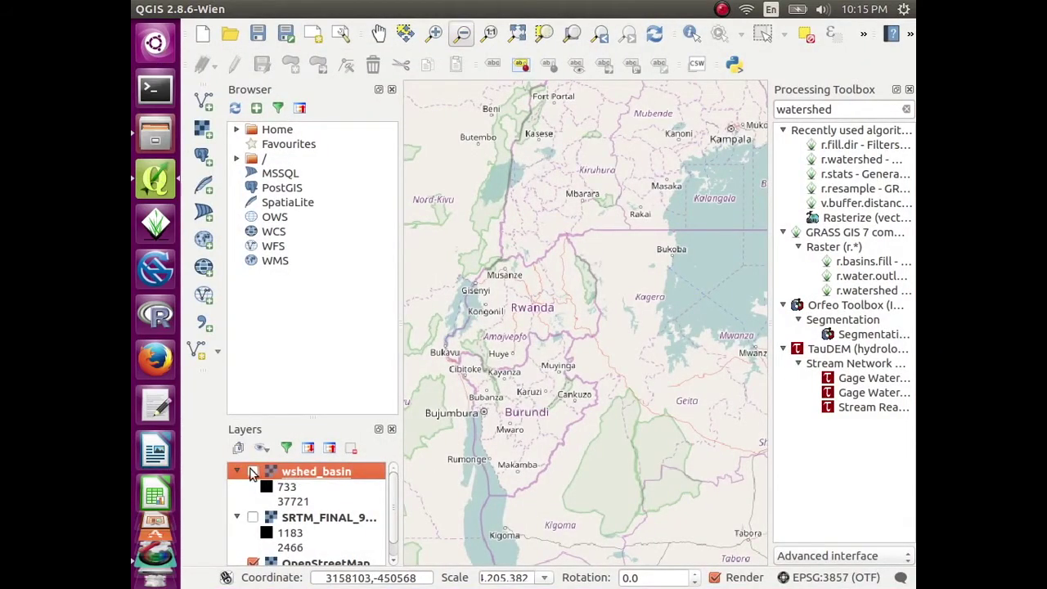
- Make the wshed_basin raster visible and zoom the map to its extent
click(252, 472)
right_click(342, 480)
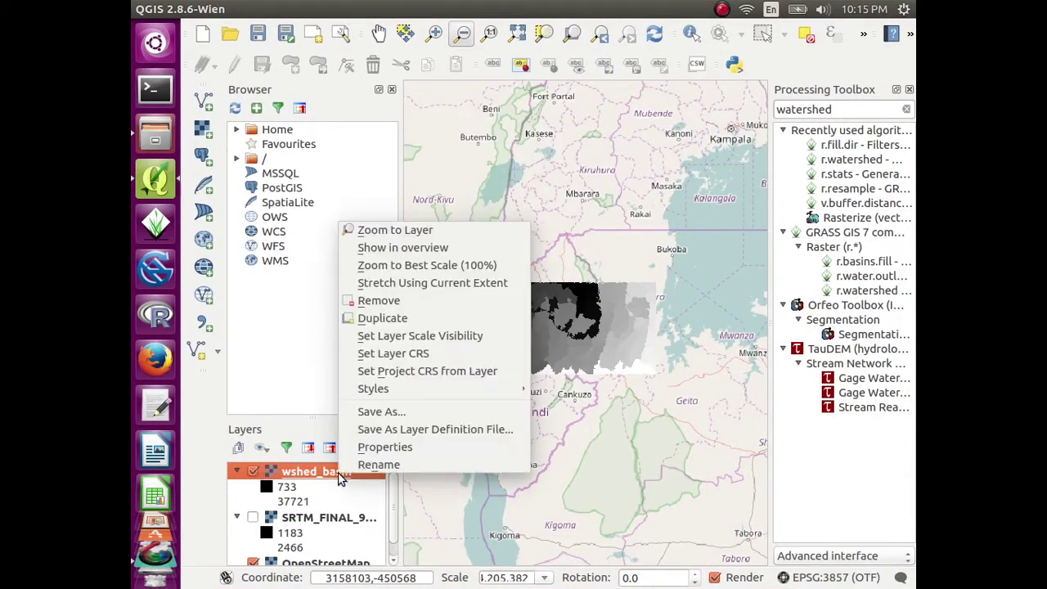
click(395, 230)
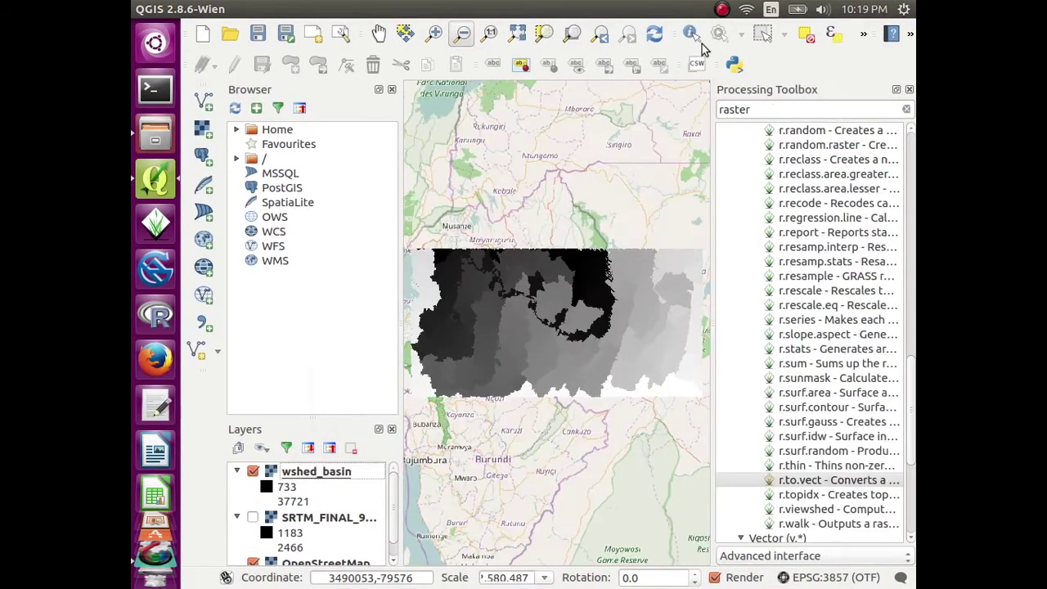
- Style wshed_basin as singleband pseudocolor with the Greens ramp, classified into nine values (733–37721)
right_click(304, 480)
click(331, 462)
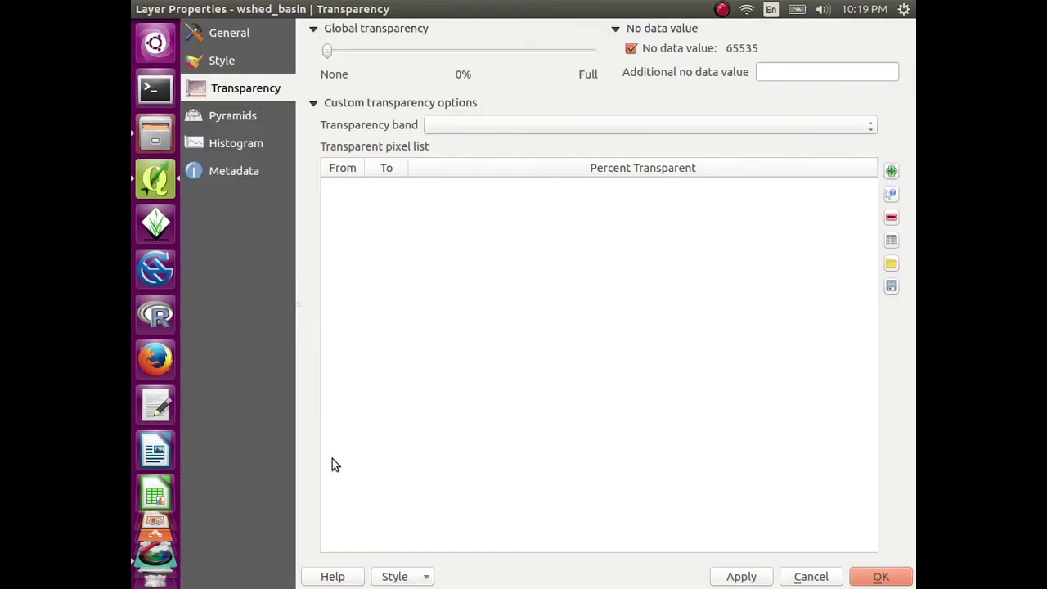
click(242, 59)
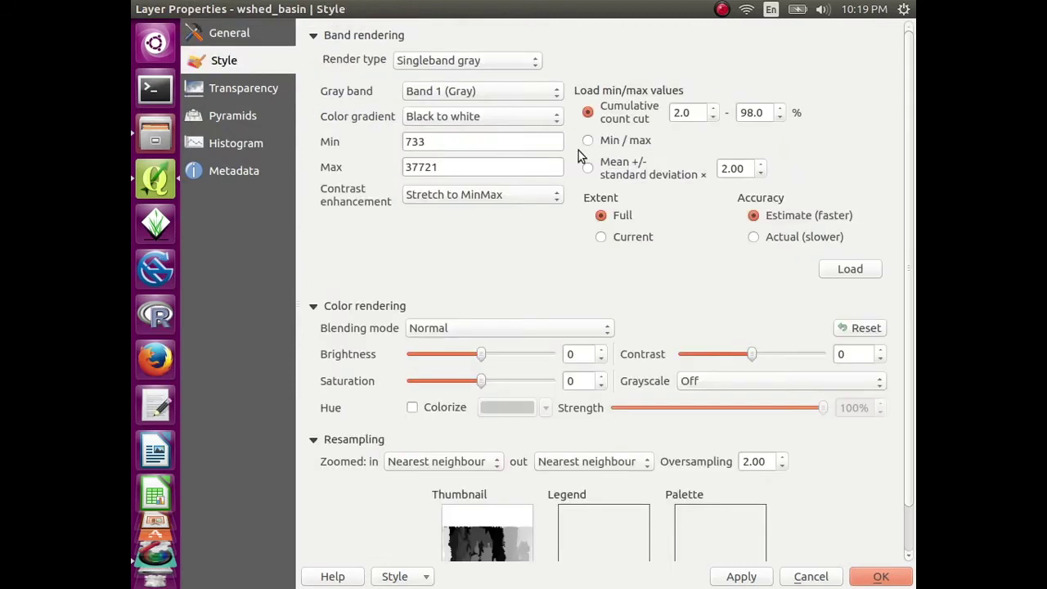
click(487, 68)
click(487, 80)
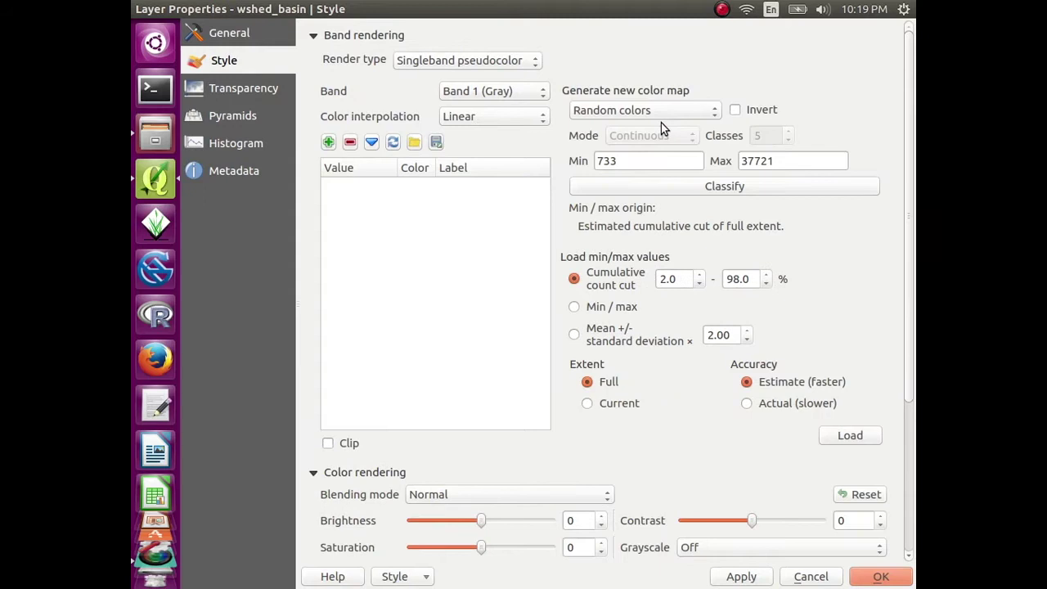
click(686, 112)
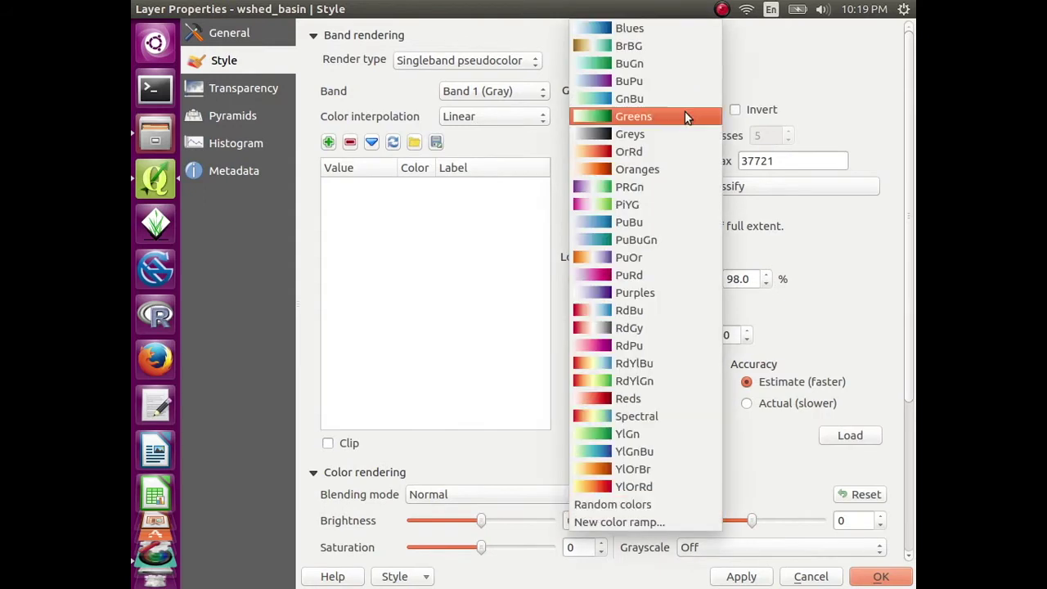
click(686, 116)
click(712, 193)
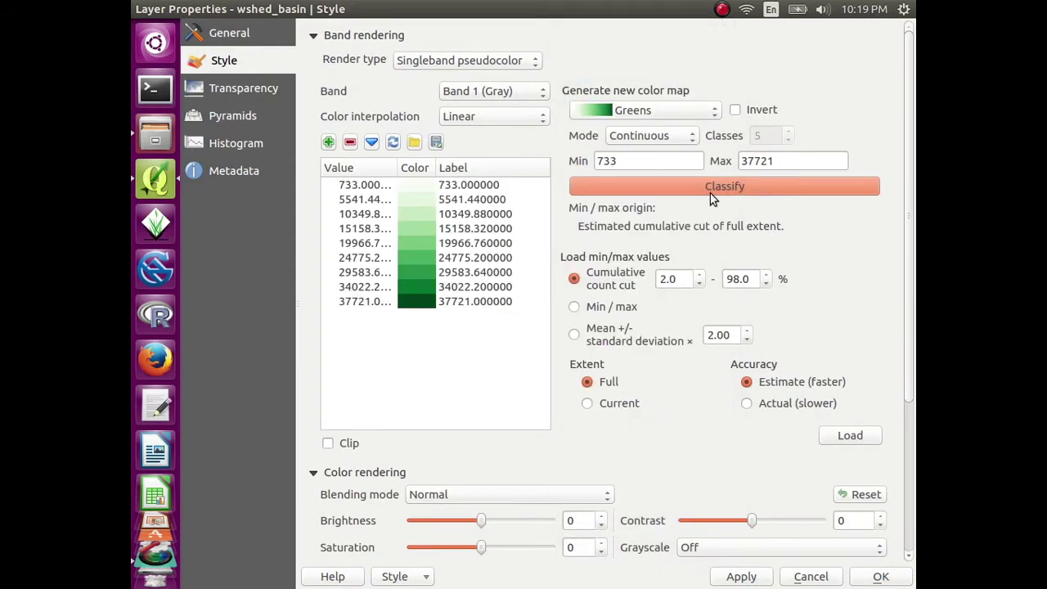
click(697, 111)
click(697, 112)
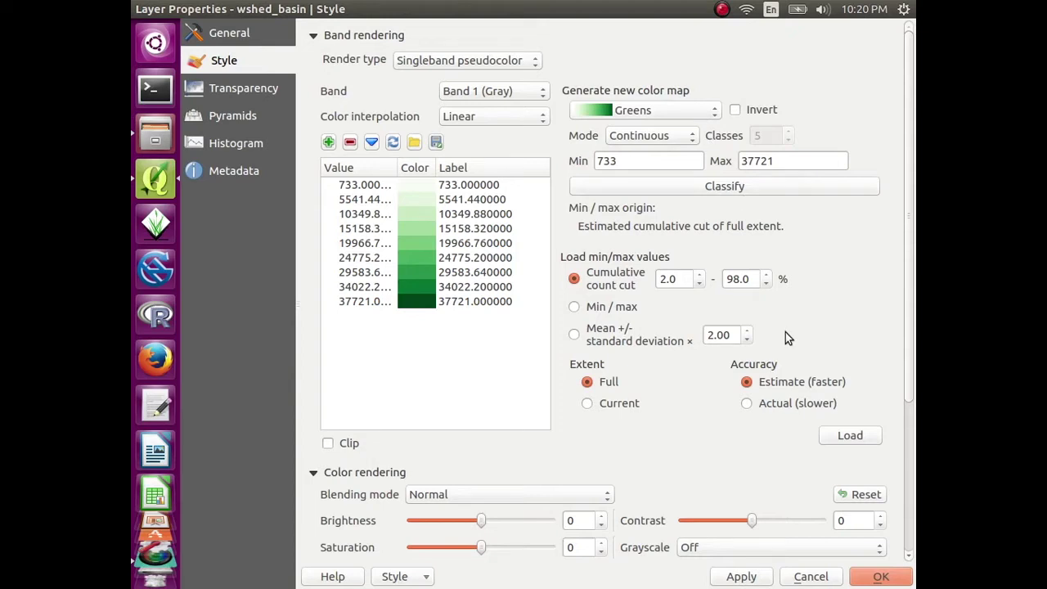
- Reclassify wshed_basin into 100 equal-interval classes with random colours and apply the style
click(655, 138)
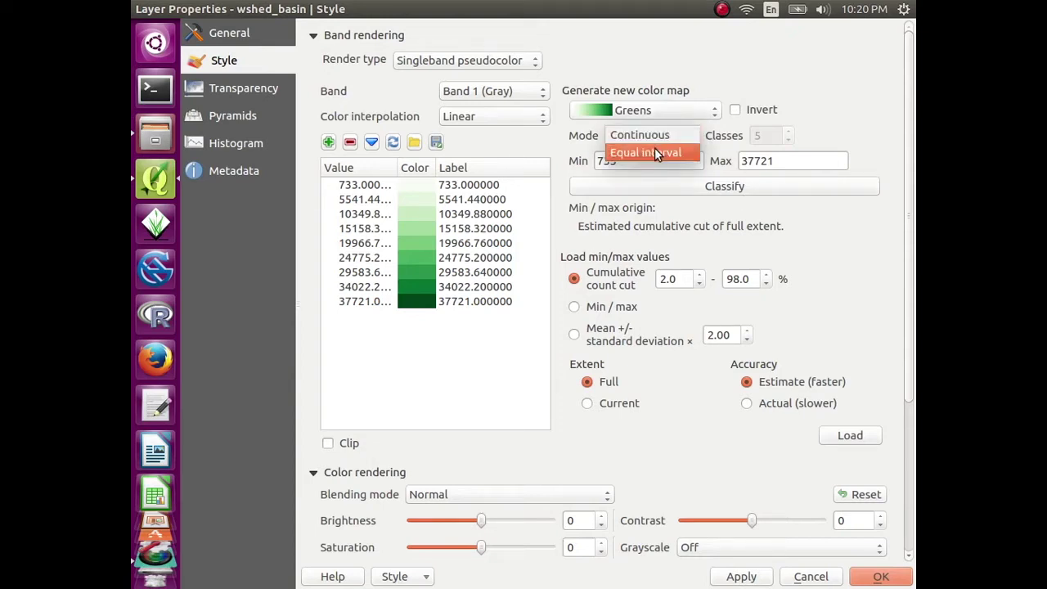
click(654, 148)
double_click(775, 135)
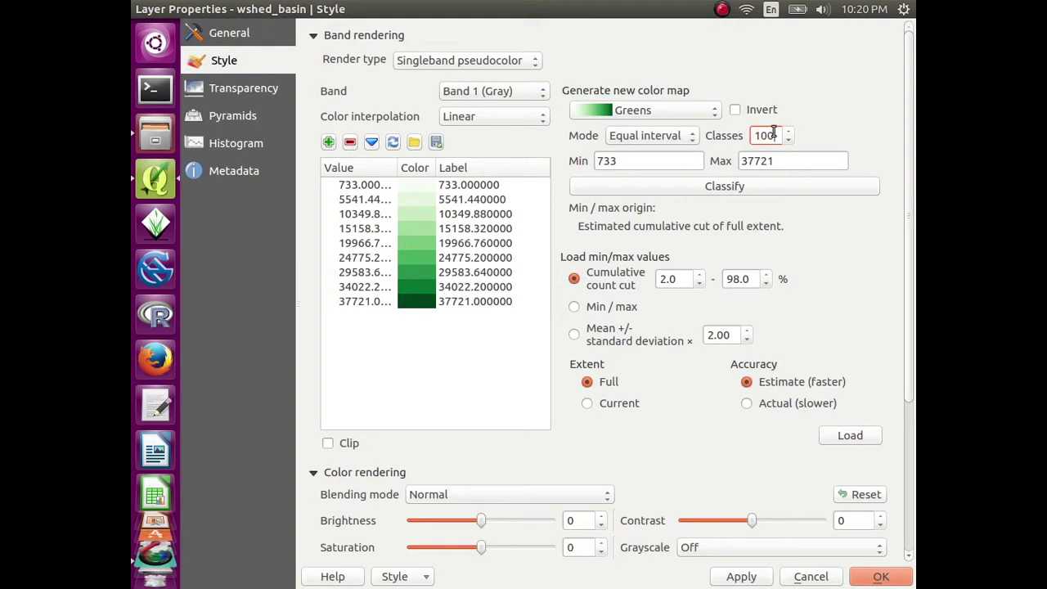
click(775, 187)
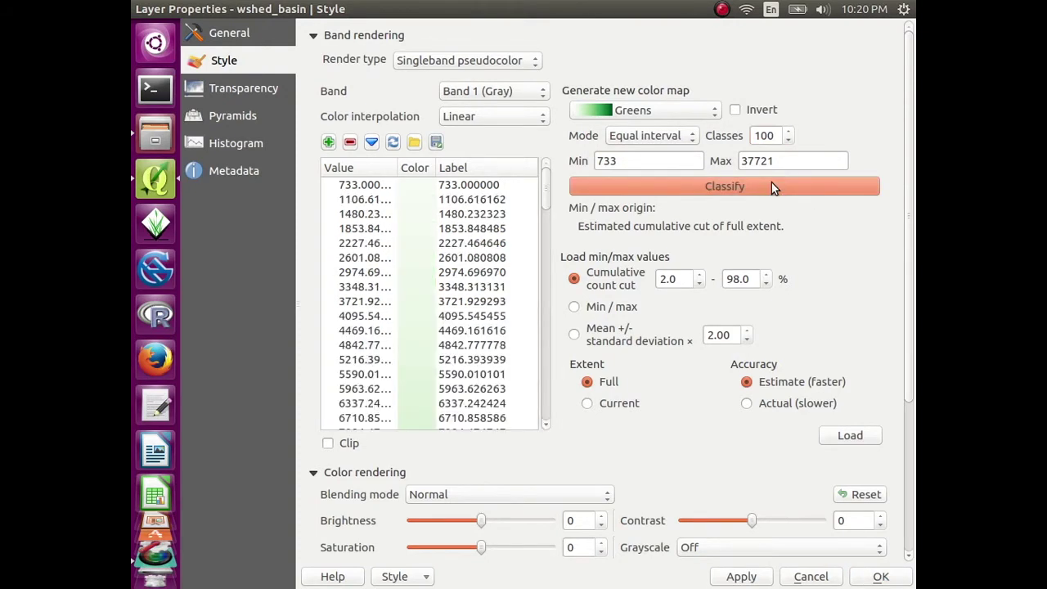
click(711, 111)
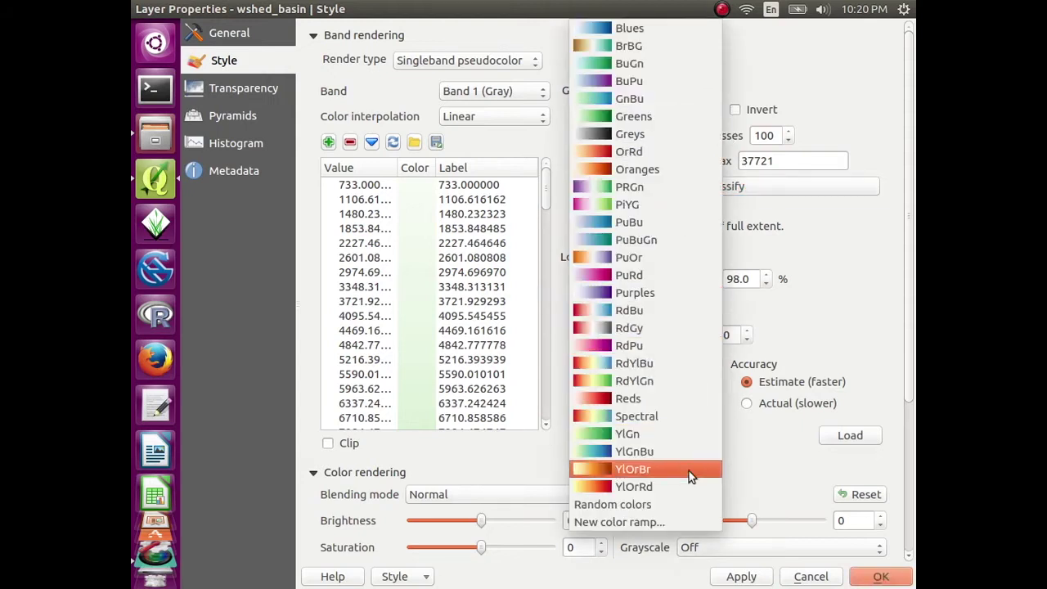
click(674, 502)
click(722, 183)
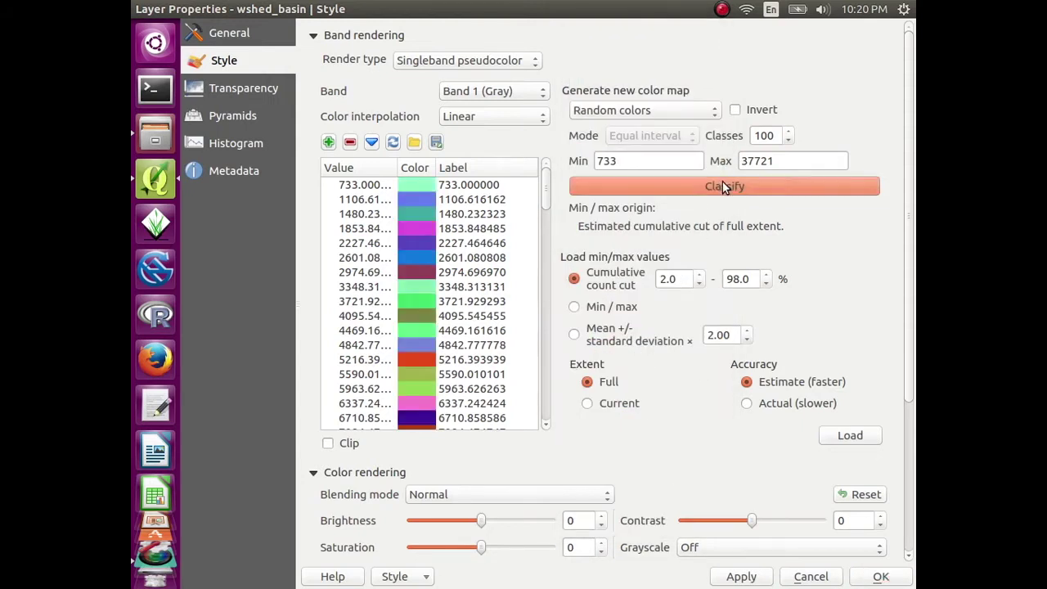
drag(545, 190, 548, 417)
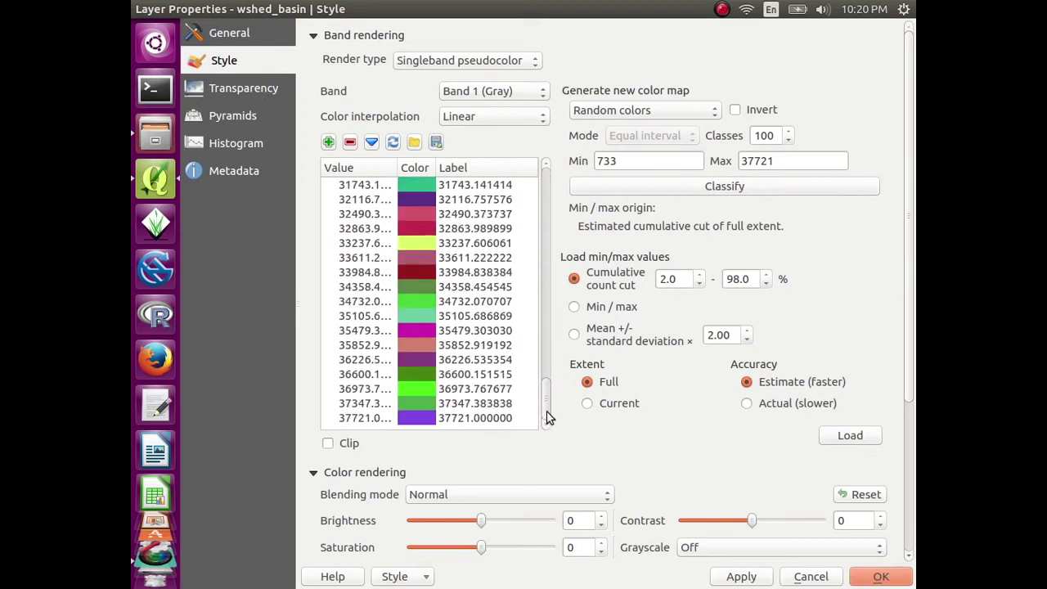
click(754, 576)
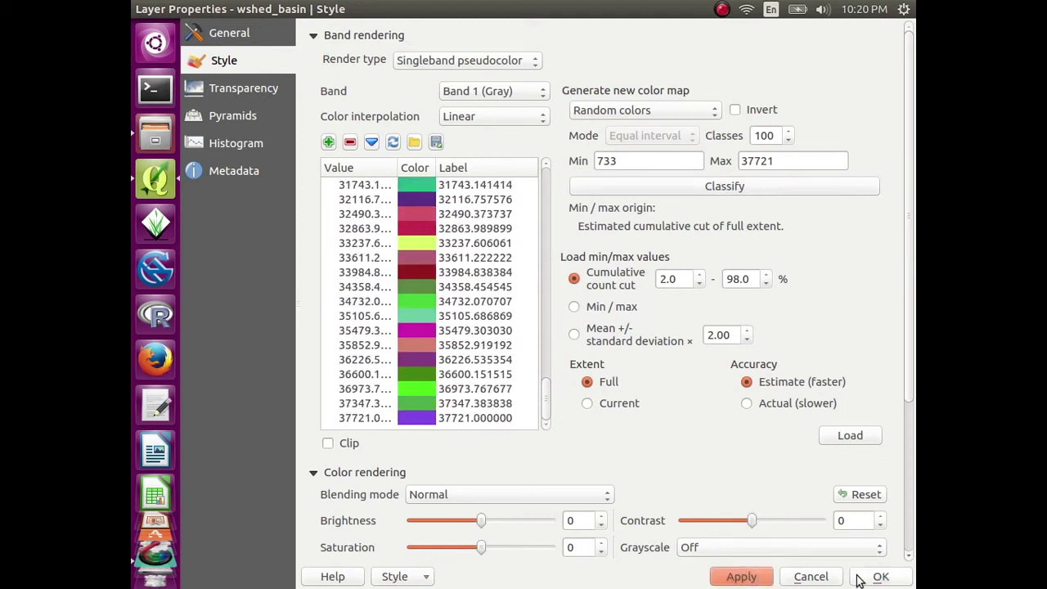
click(874, 577)
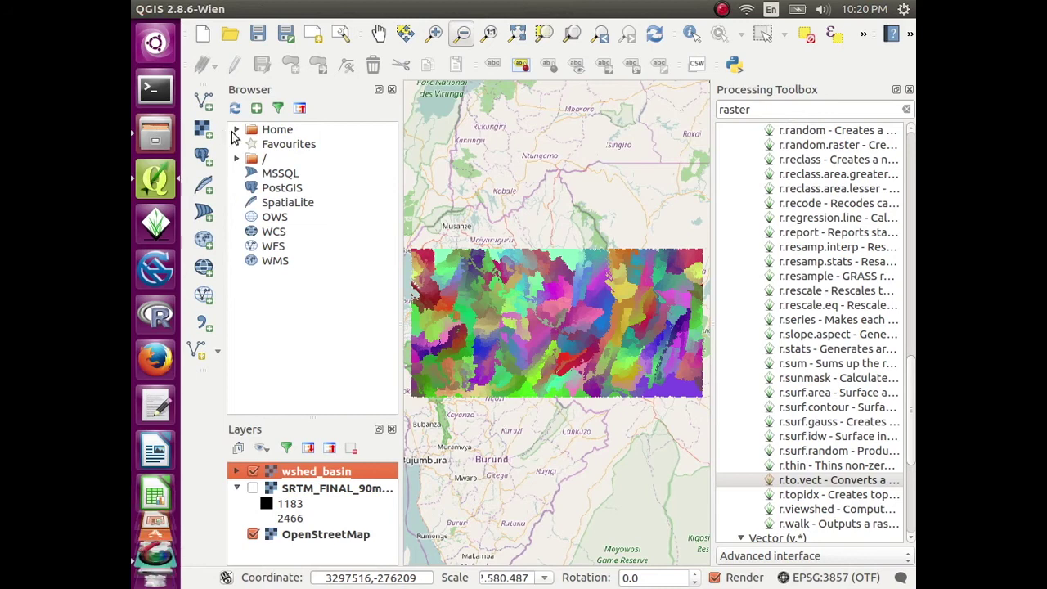
- Load LV_Sub_Basins.shp from the hydro folder as a vector layer
click(205, 106)
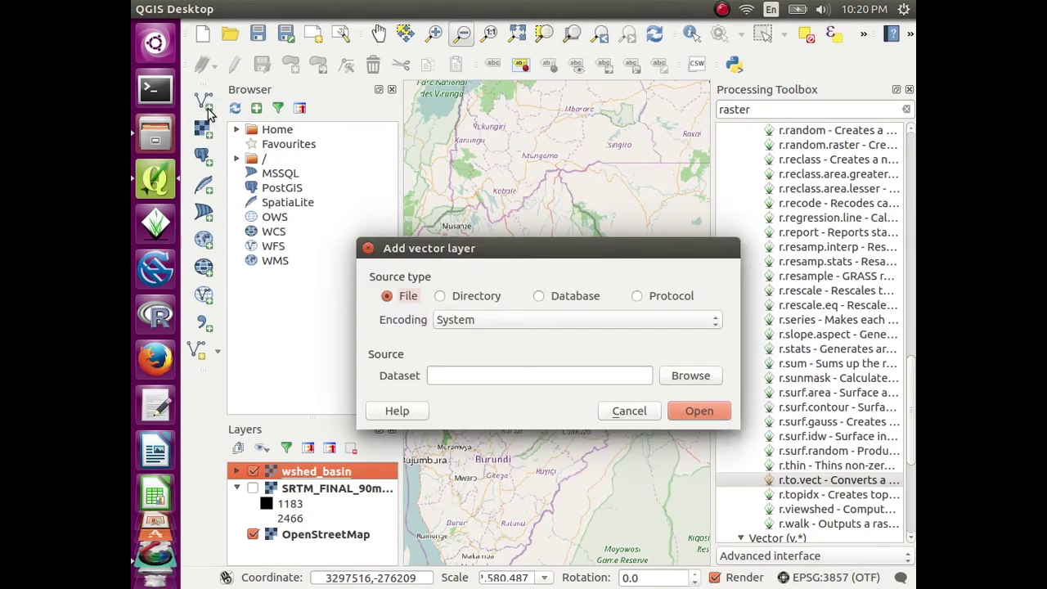
click(688, 383)
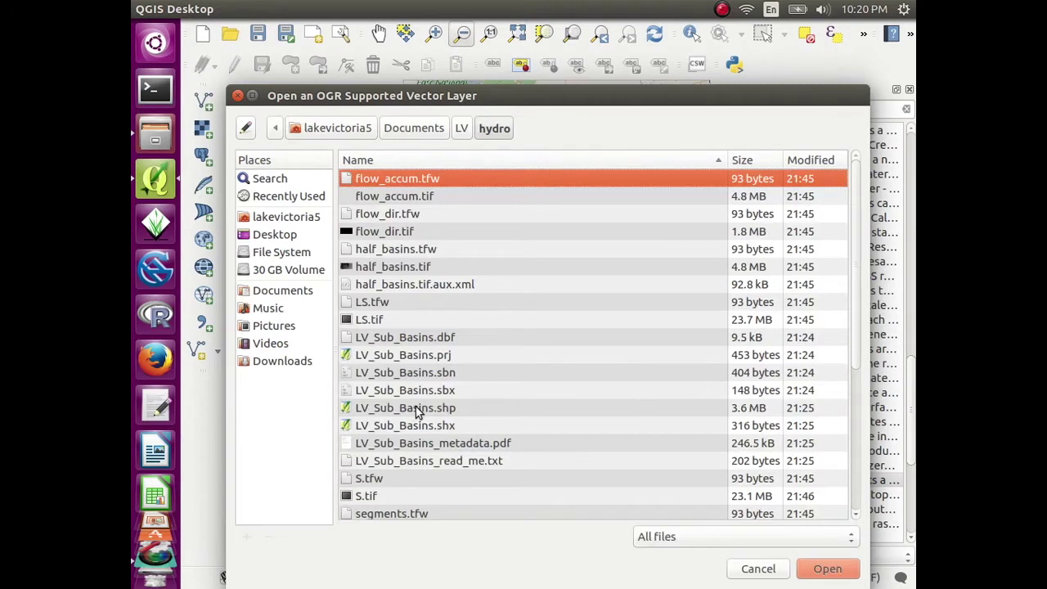
double_click(418, 407)
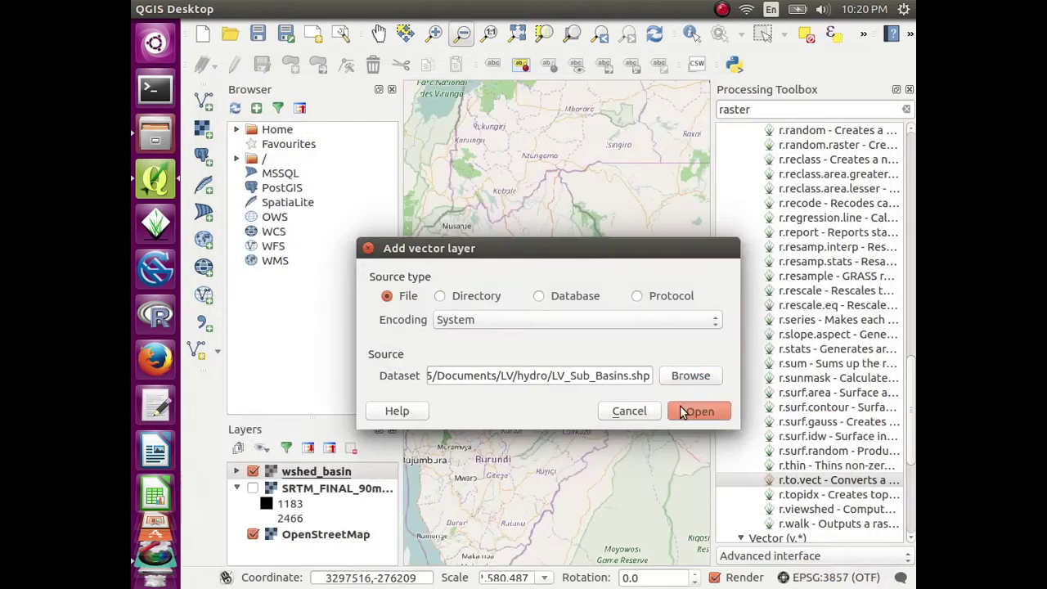
click(699, 410)
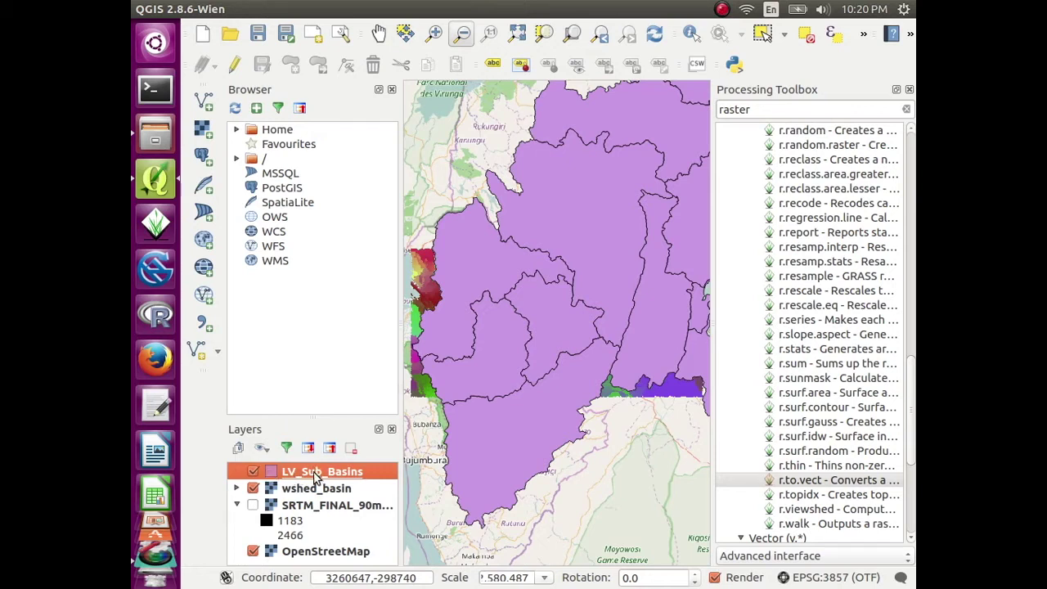
- Set the LV_Sub_Basins fill colour opacity to 0%
double_click(315, 476)
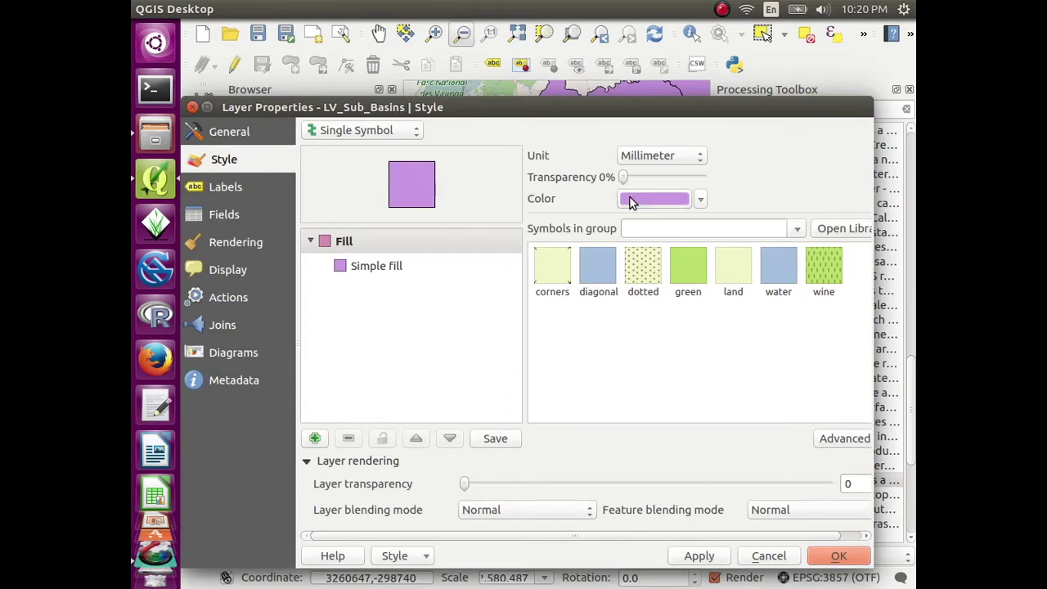
click(654, 199)
drag(713, 279, 686, 278)
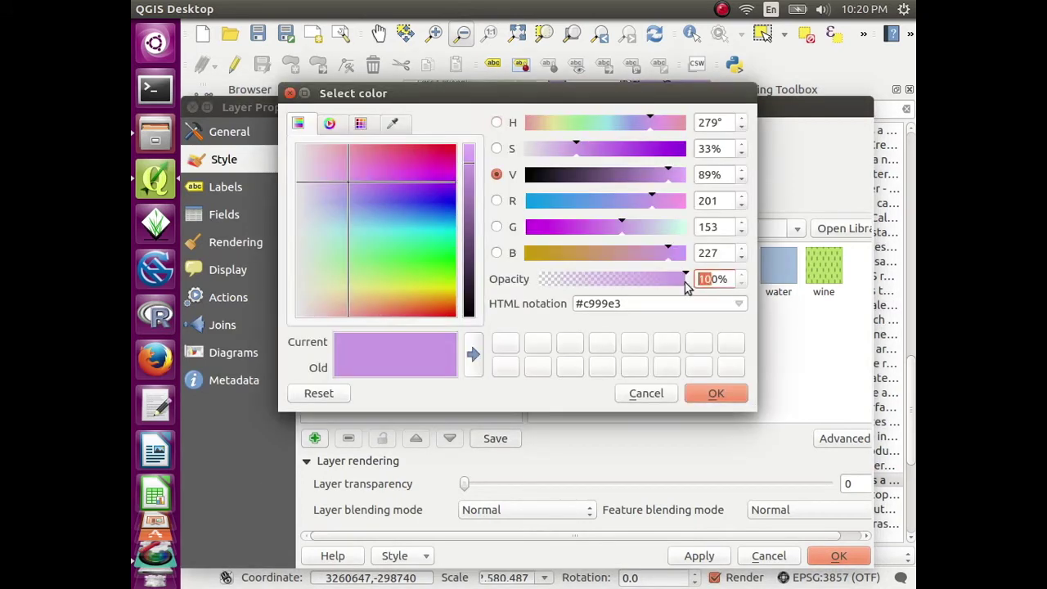
key(BackSpace)
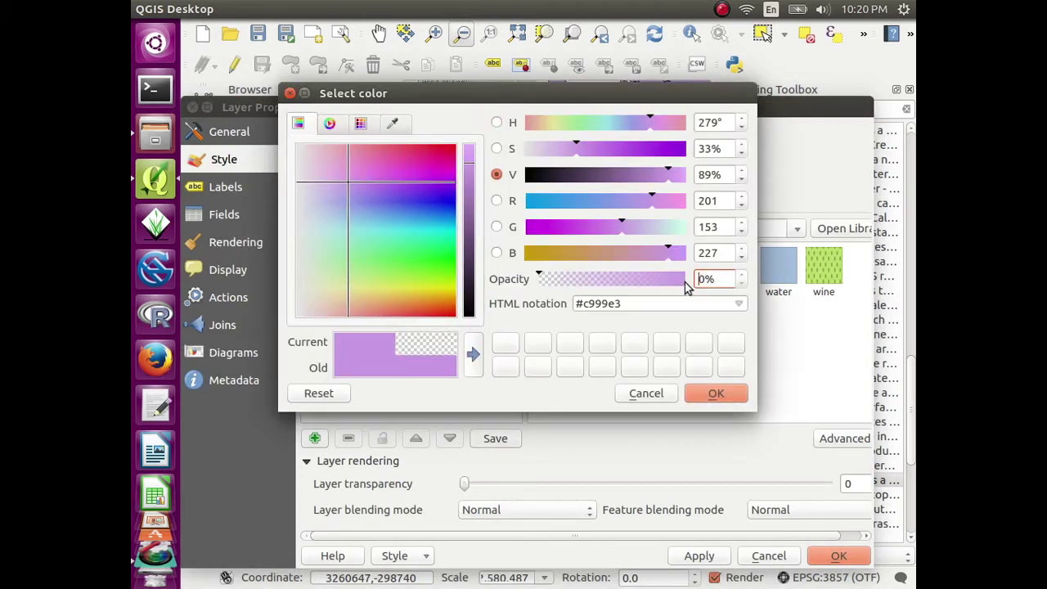
click(724, 400)
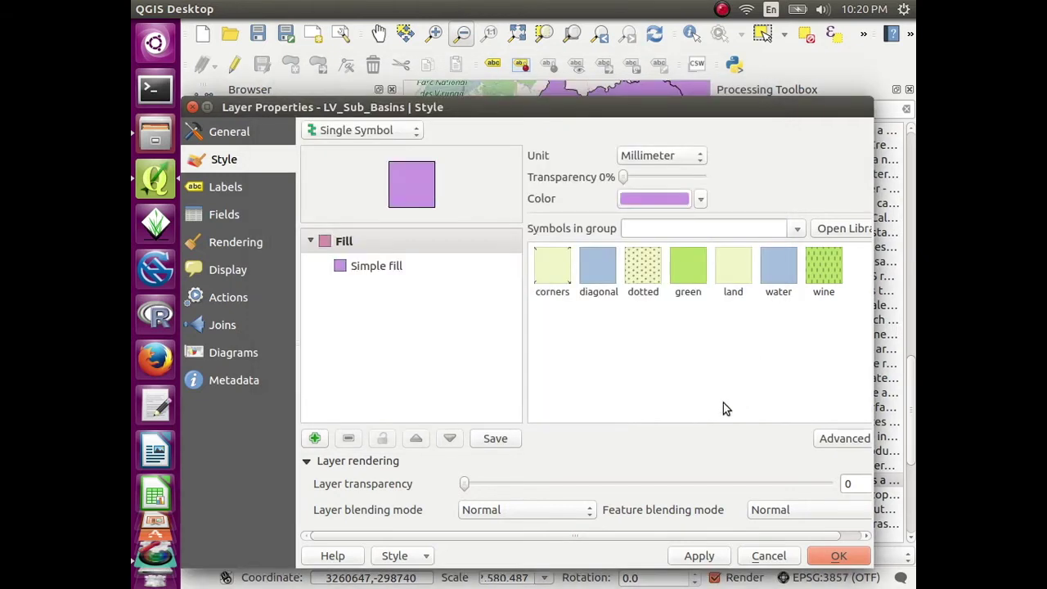
- Raise the sub-basin border width to about 0.86 mm and close the properties
click(345, 272)
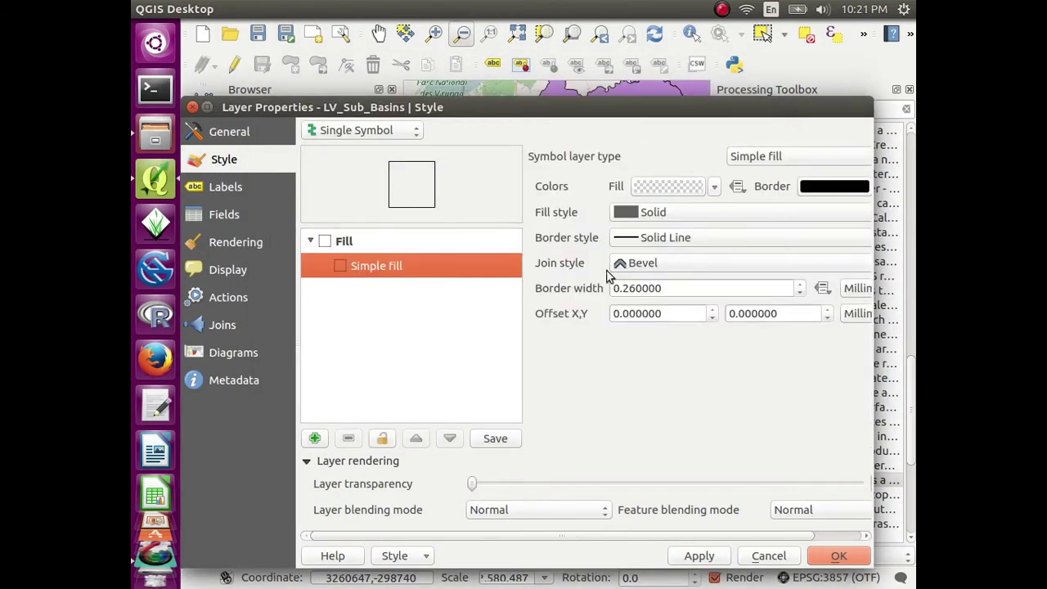
click(801, 285)
click(801, 285)
click(800, 284)
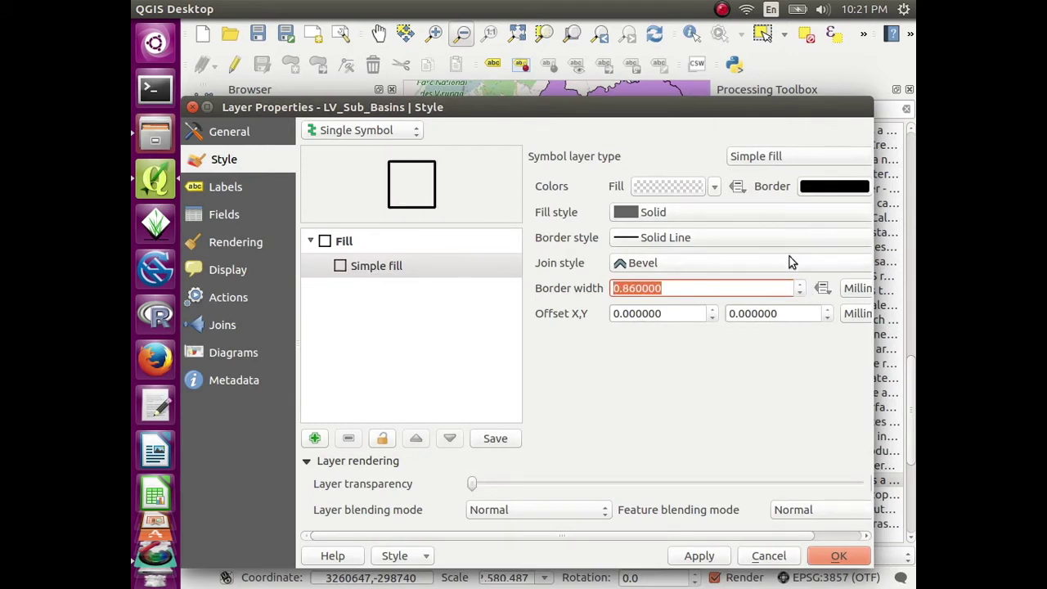
click(800, 288)
click(829, 557)
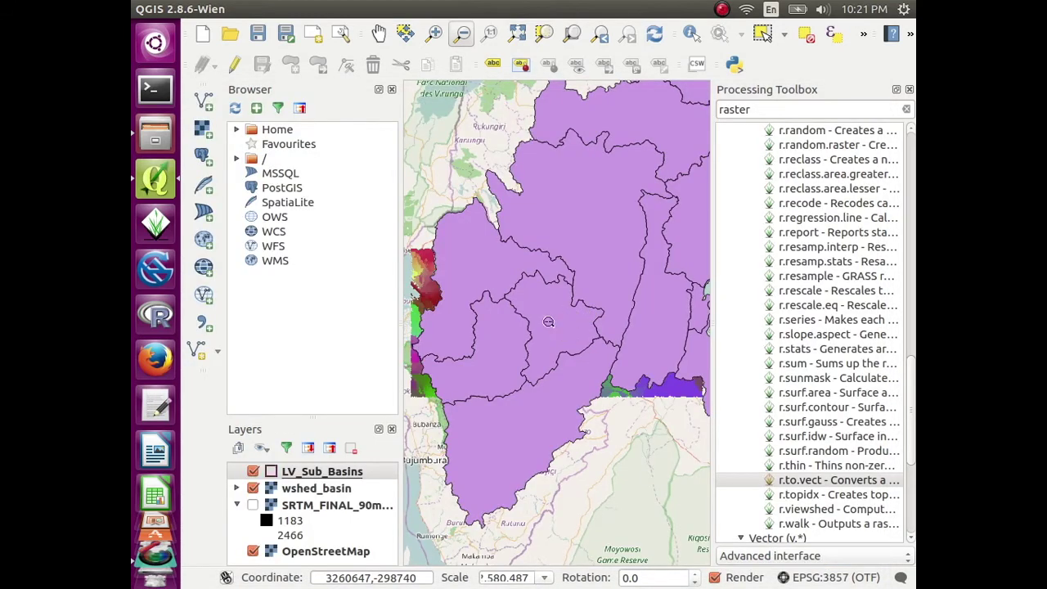
- Zoom into the central sub-basins and hide the wshed_basin raster
drag(498, 275, 612, 395)
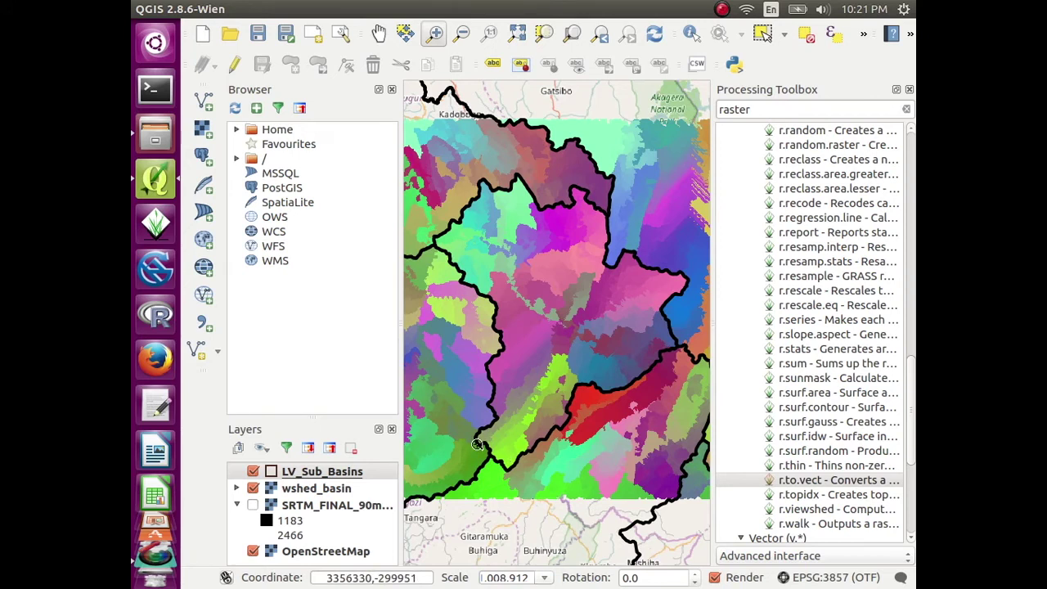
click(253, 487)
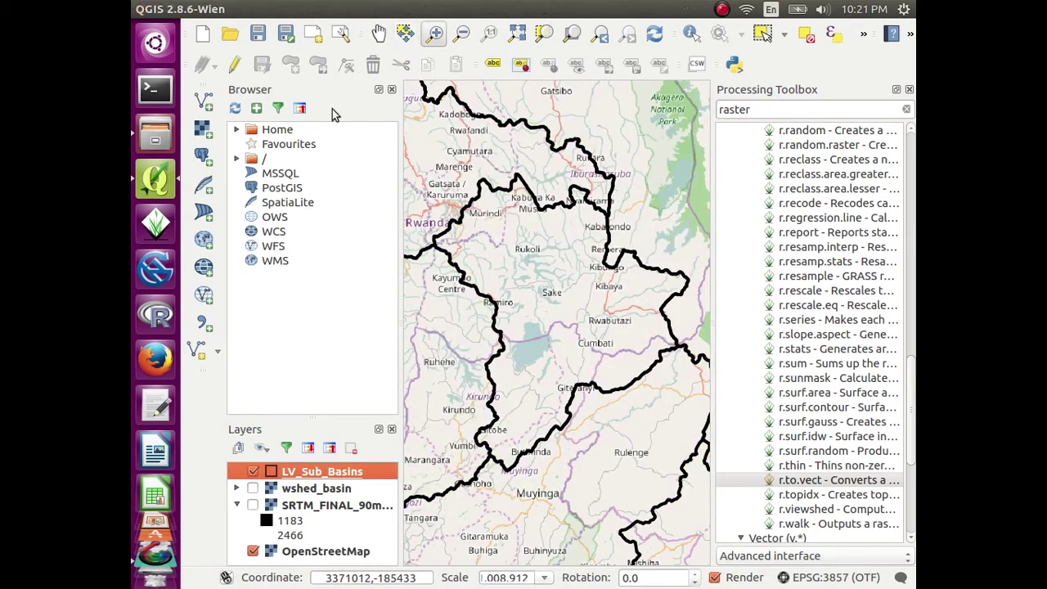
click(203, 132)
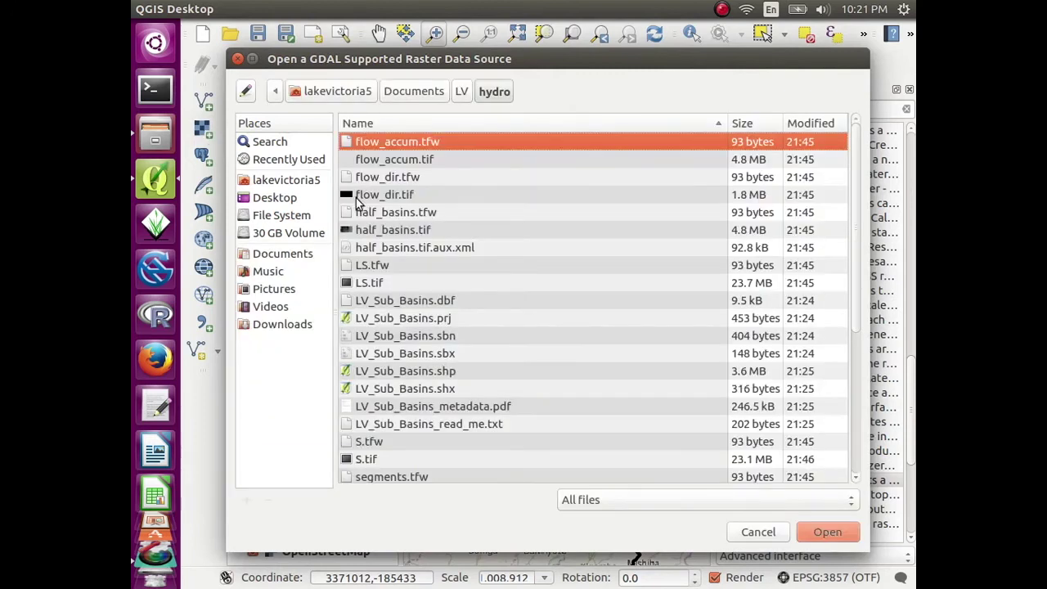
- Add half_basins.tif, move LV_Sub_Basins above it, then hide half_basins
double_click(393, 230)
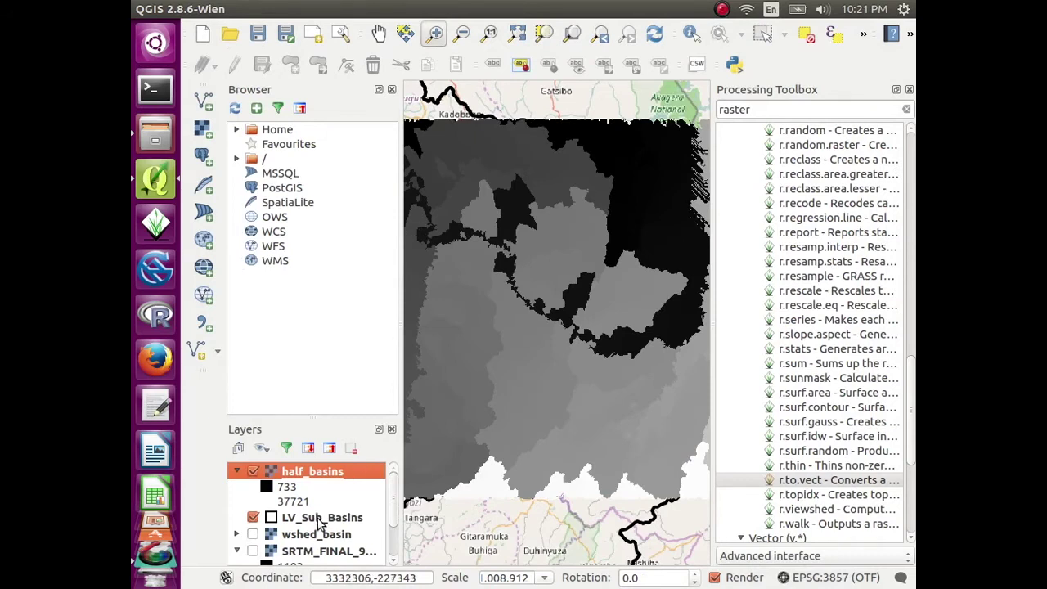
drag(319, 524, 317, 462)
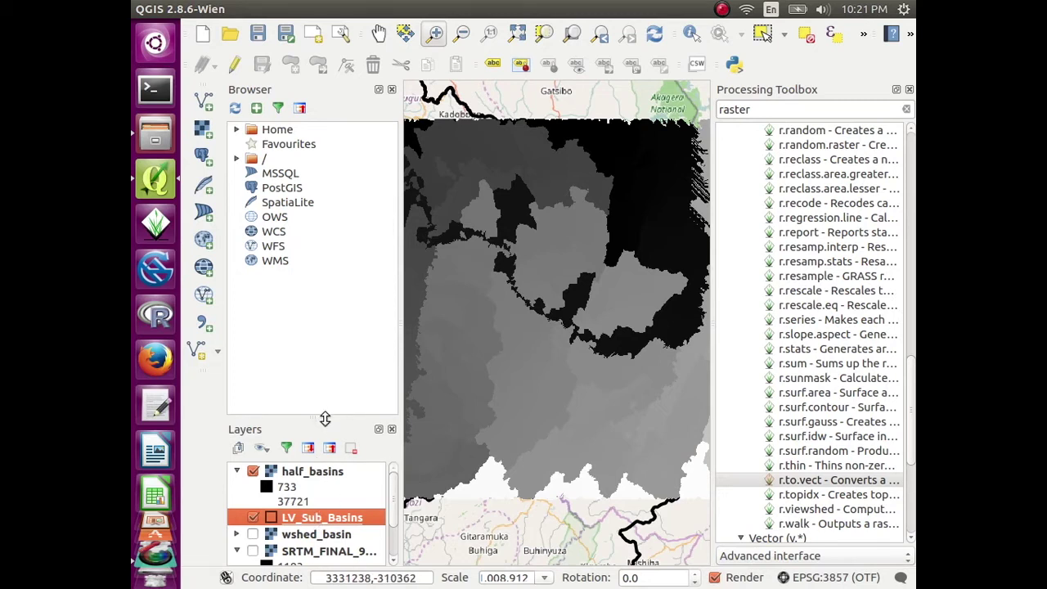
drag(325, 419, 322, 356)
mouse_move(315, 455)
mouse_down()
mouse_move(305, 398)
mouse_move(306, 466)
mouse_move(306, 456)
mouse_up()
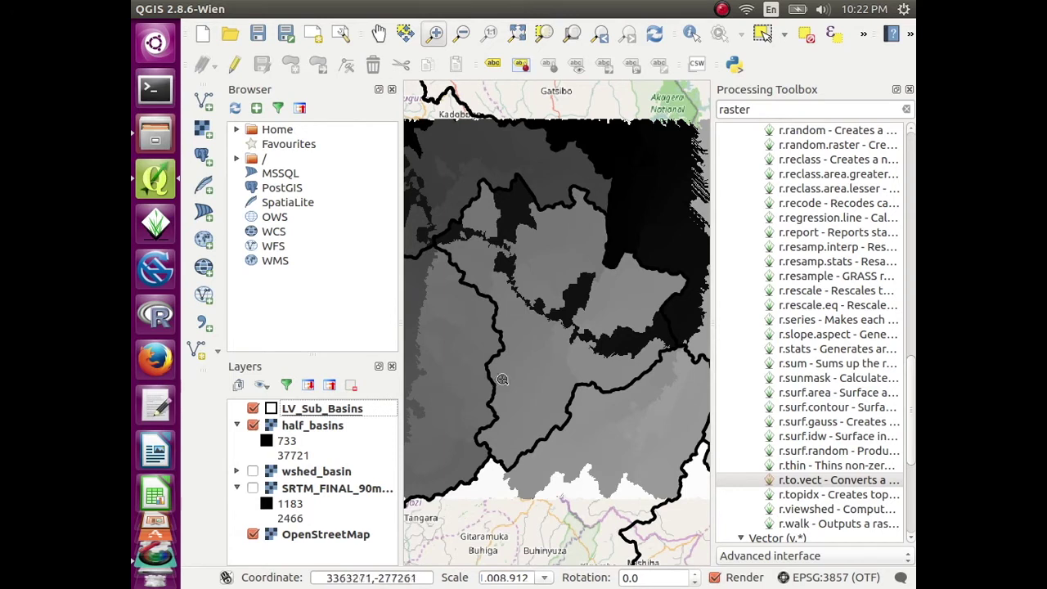
click(252, 425)
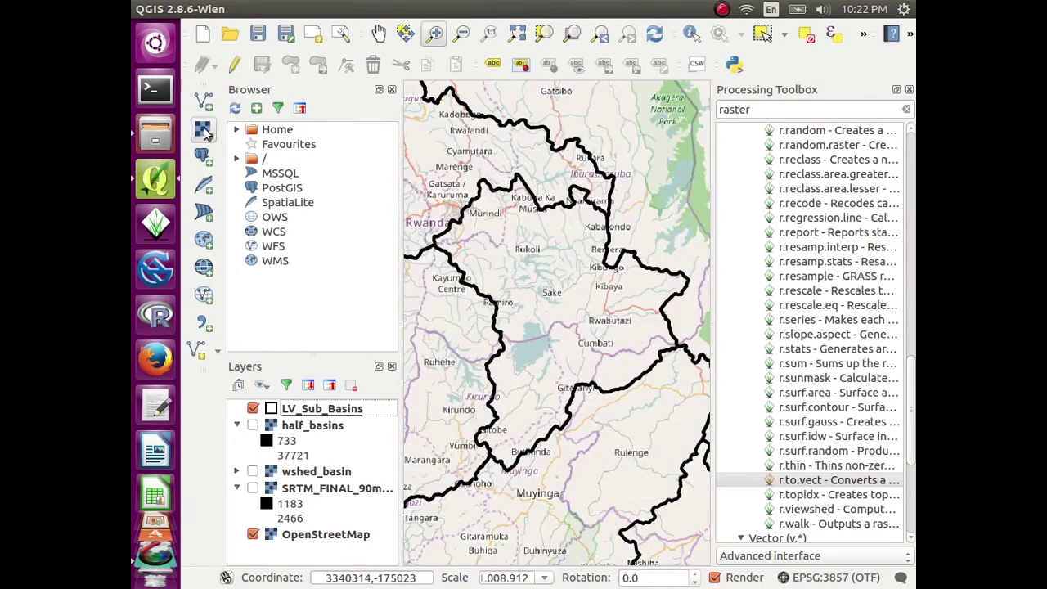
- Add the flow_dir.tif raster, then remove it from the project again
click(203, 131)
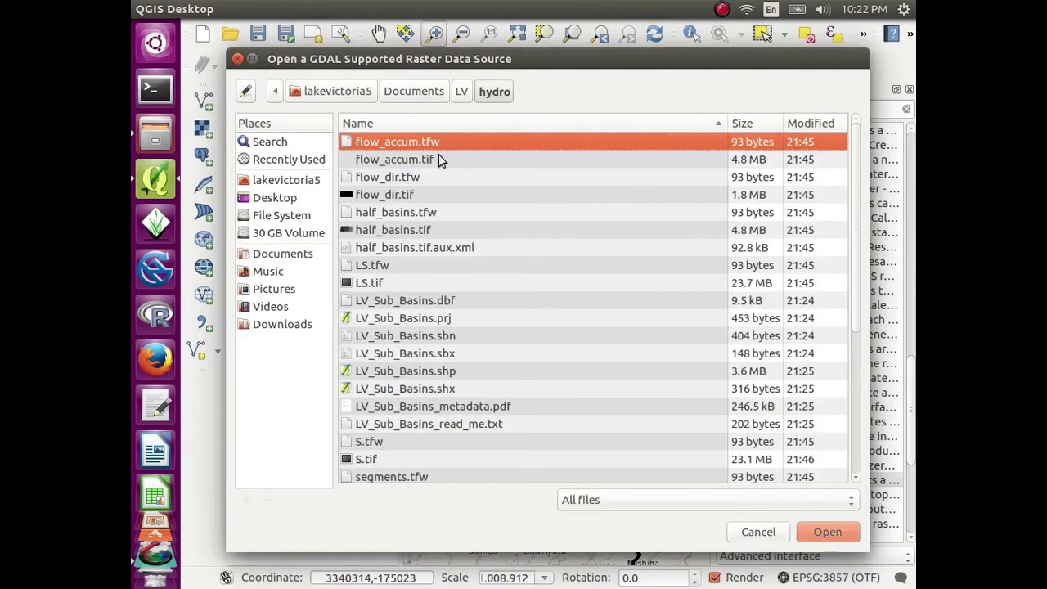
double_click(407, 194)
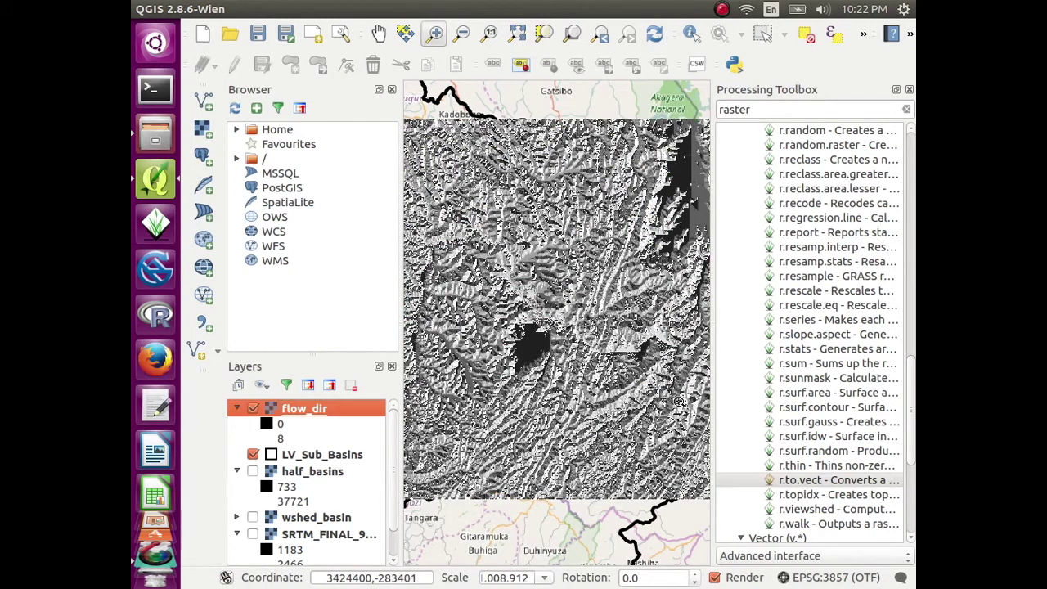
right_click(319, 416)
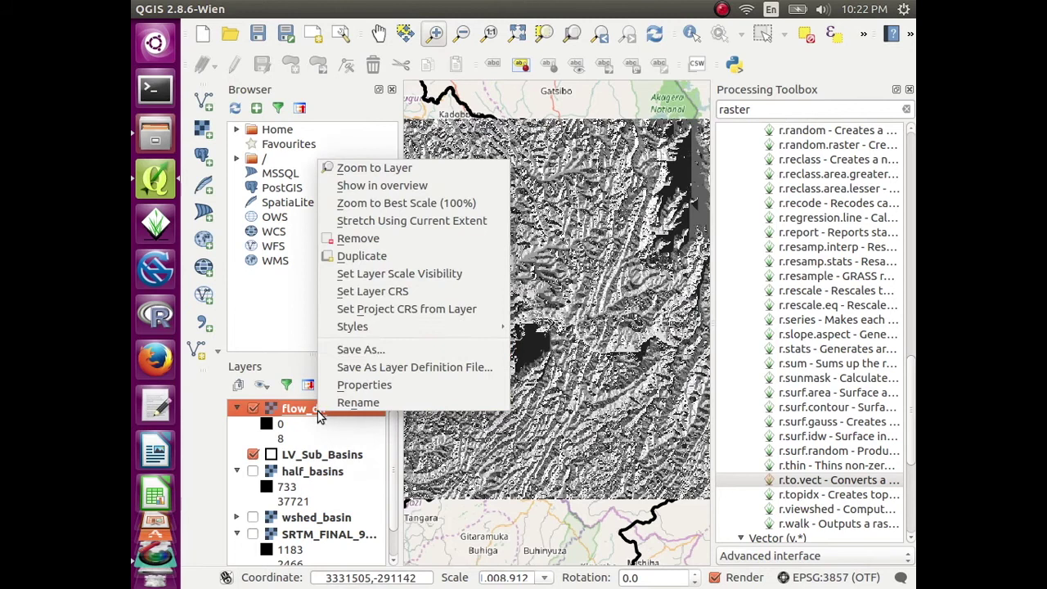
click(375, 243)
click(618, 266)
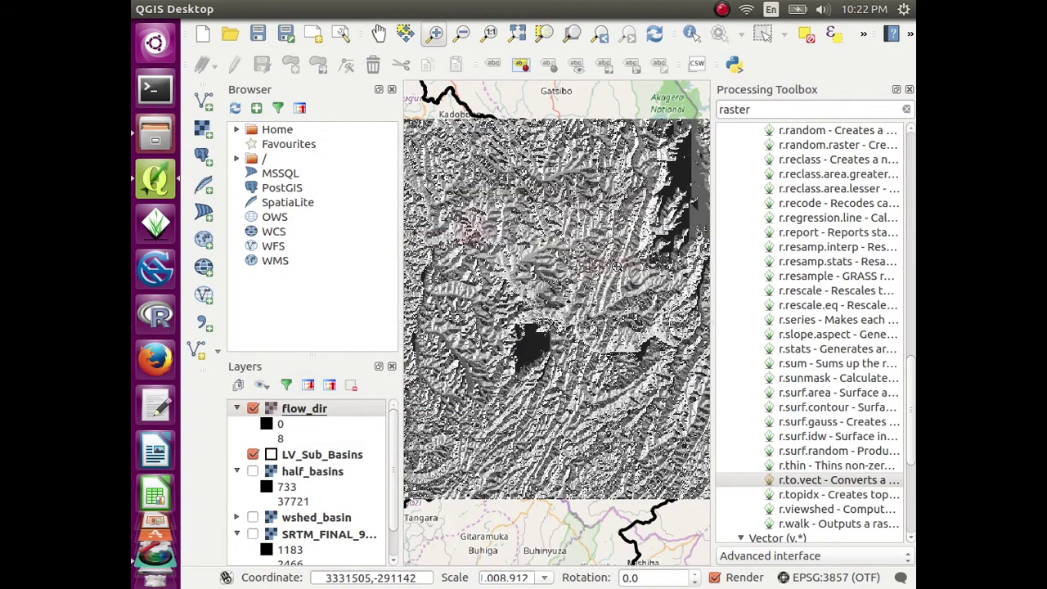
click(204, 131)
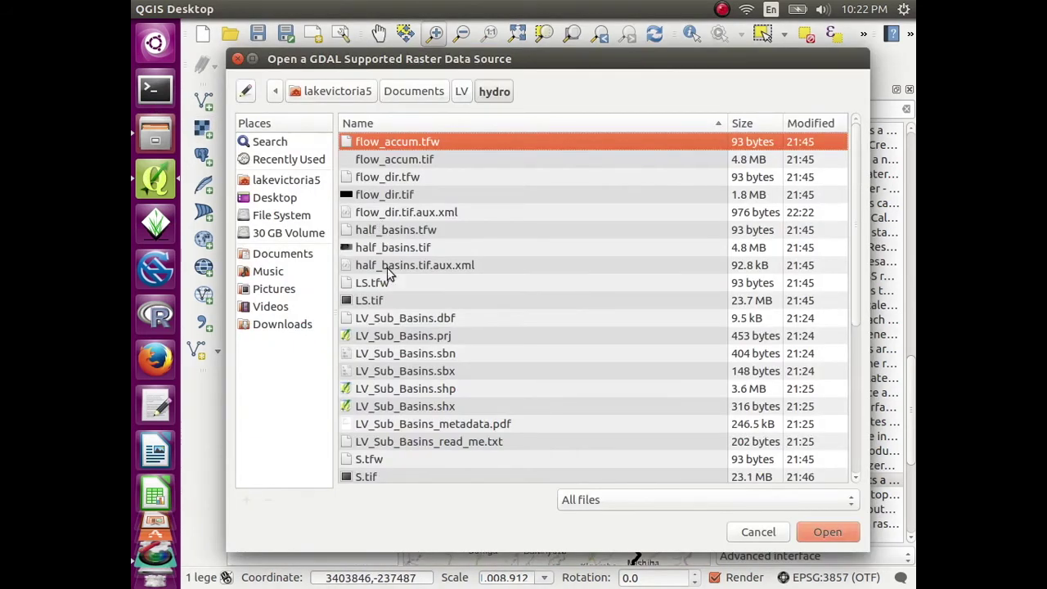
- Add segments.tif from the hydro folder as a raster layer
drag(859, 258, 863, 454)
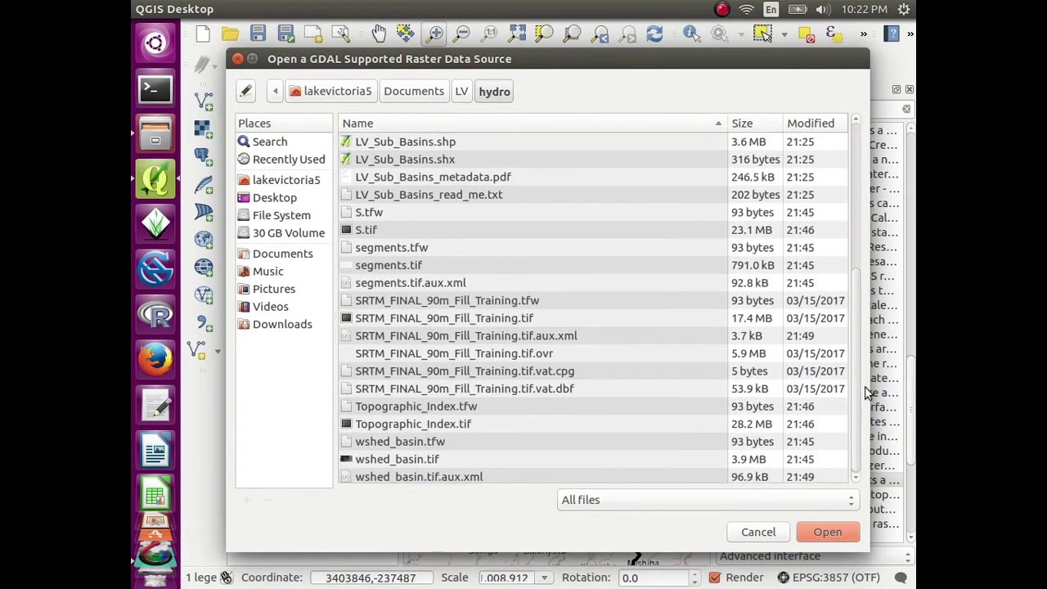
scroll(864, 386, up, 1)
click(363, 307)
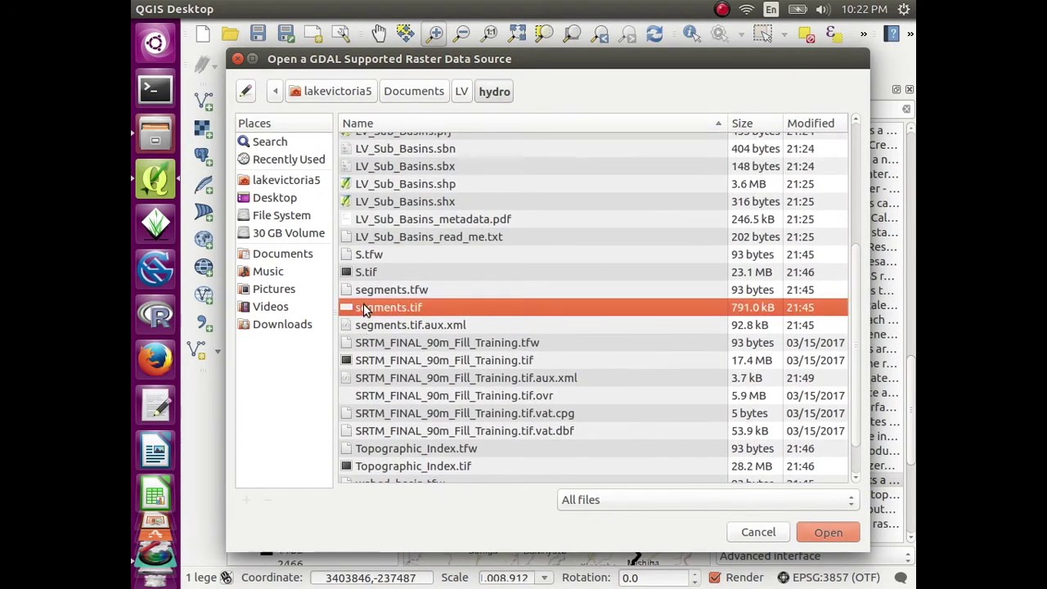
double_click(363, 306)
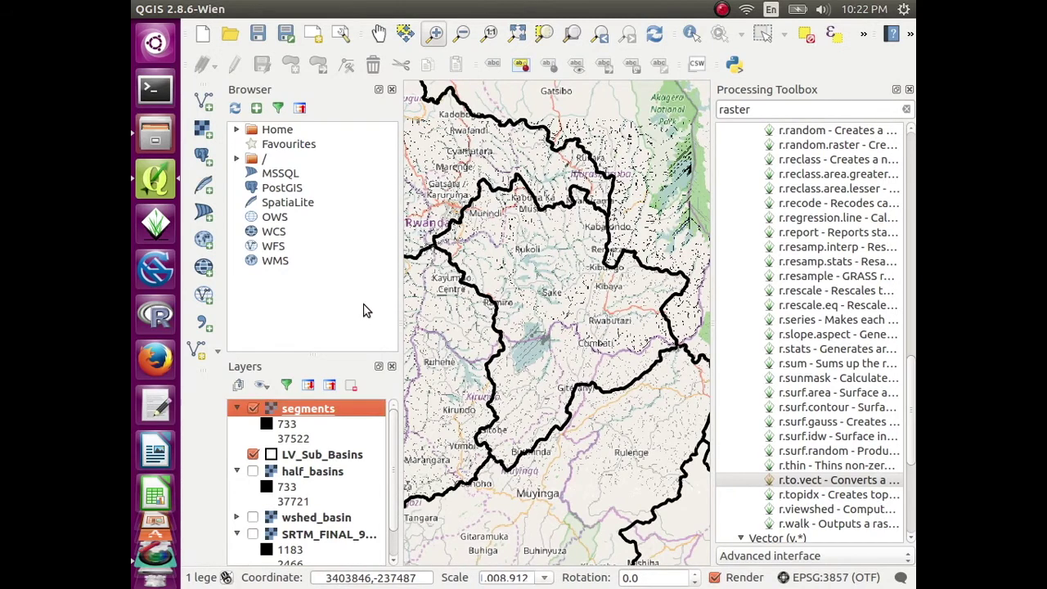
- Zoom in twice on the central stream network and select the segments layer
drag(577, 237, 676, 326)
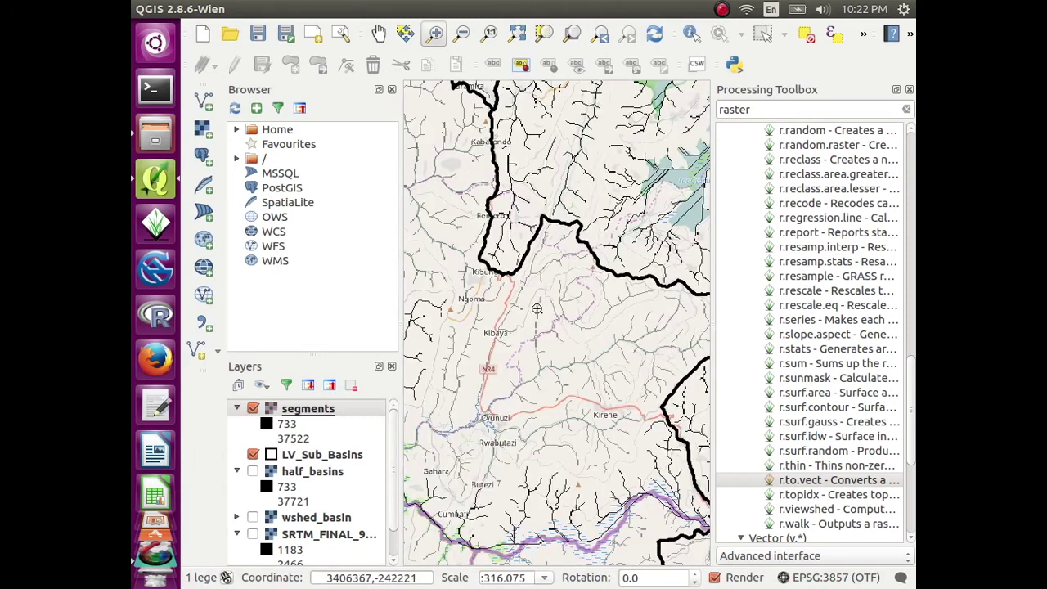
drag(537, 308, 687, 410)
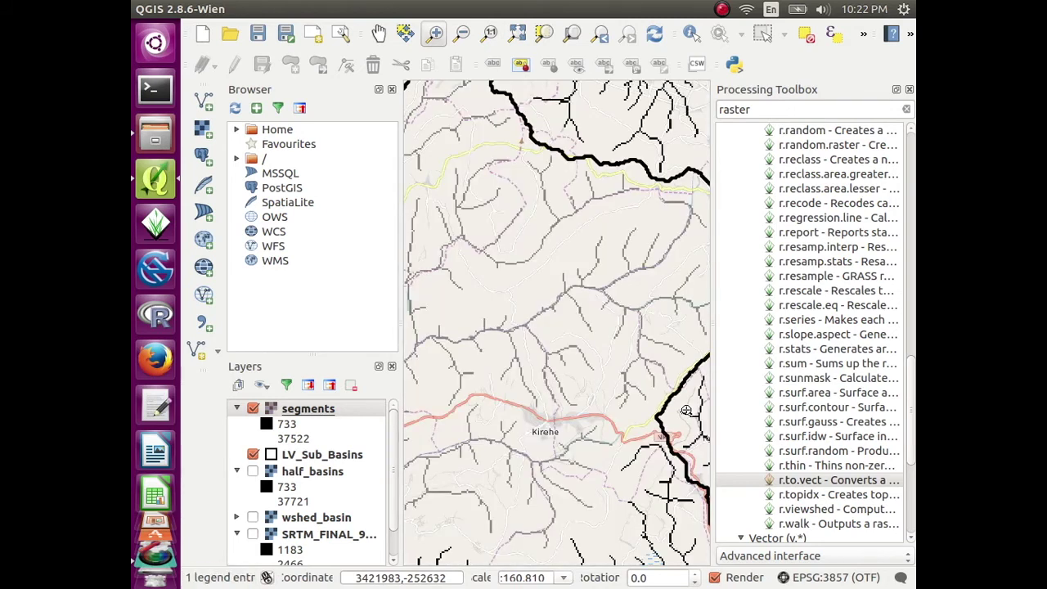
click(267, 430)
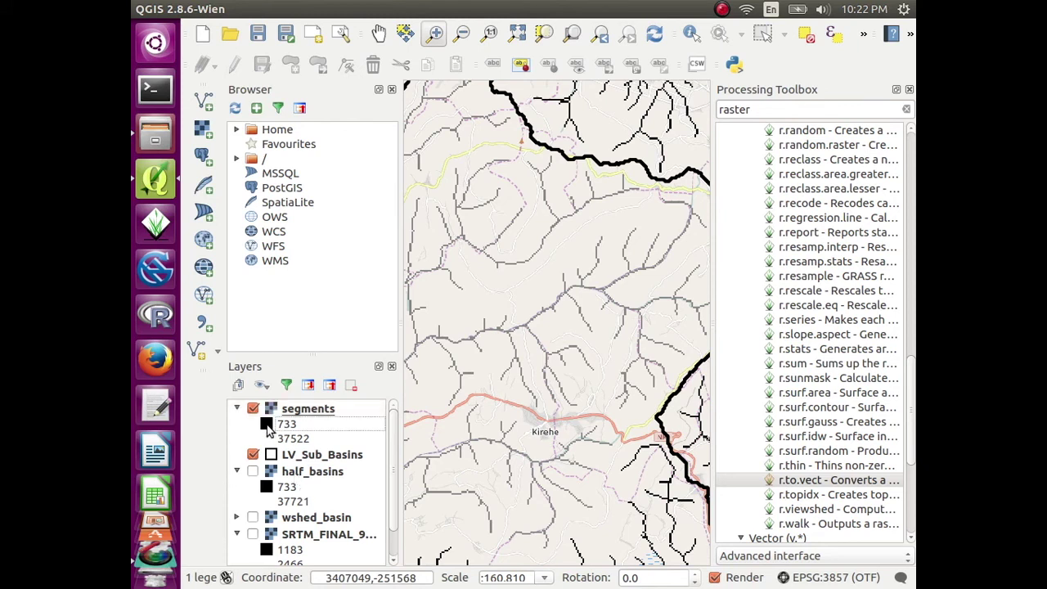
- Render segments as singleband pseudocolor with one equal-interval Blues class at 733
right_click(295, 415)
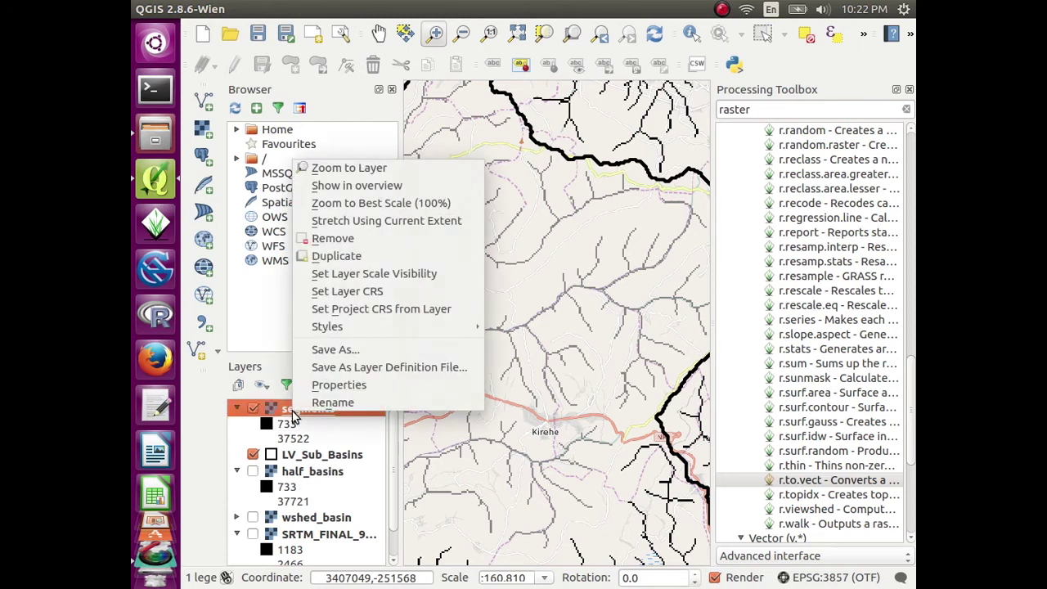
click(333, 385)
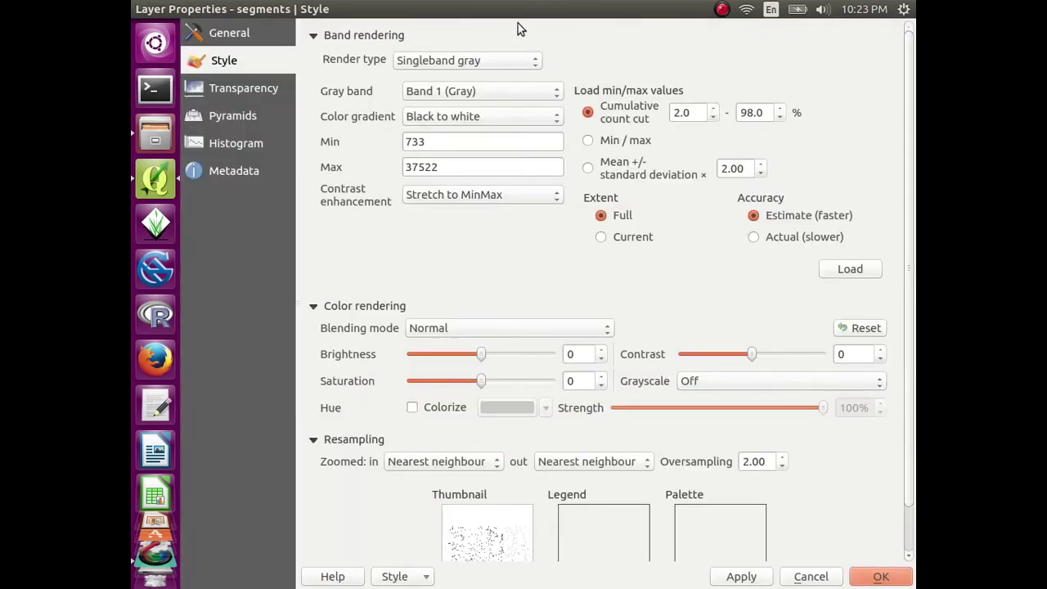
click(491, 61)
click(466, 79)
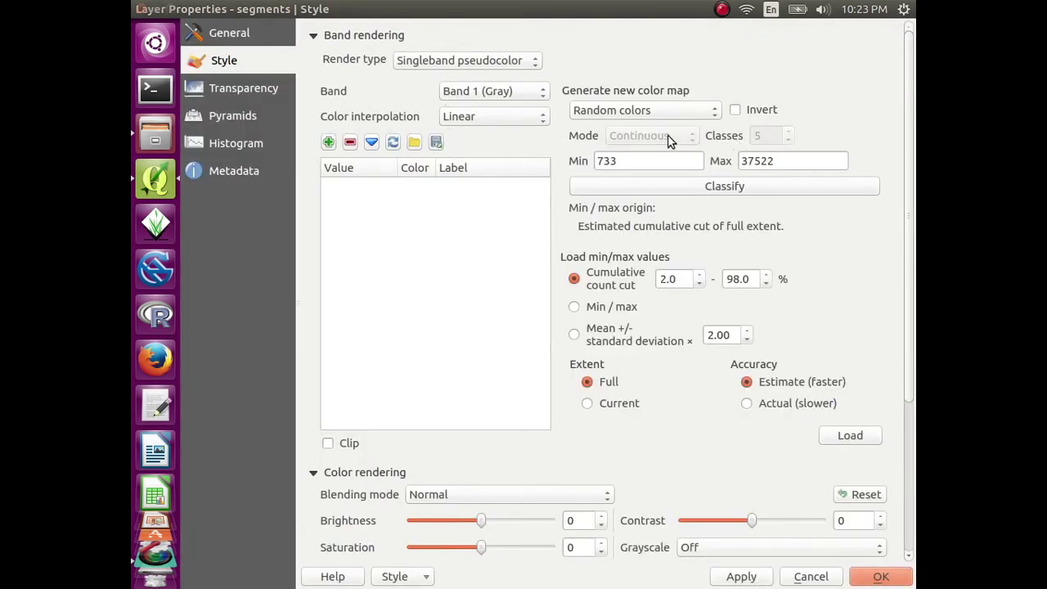
click(659, 111)
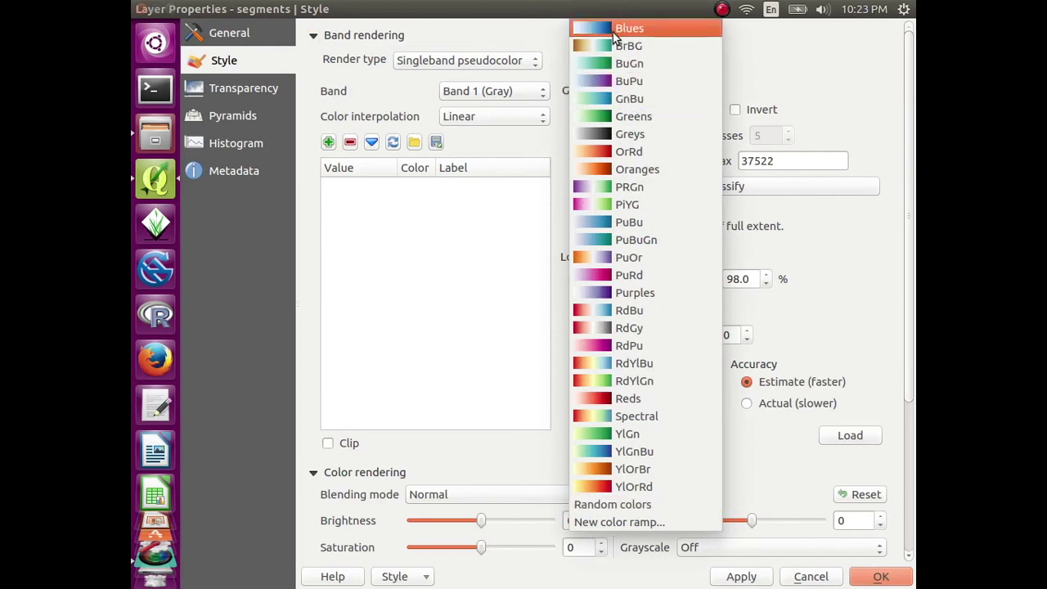
click(647, 28)
click(693, 136)
click(687, 152)
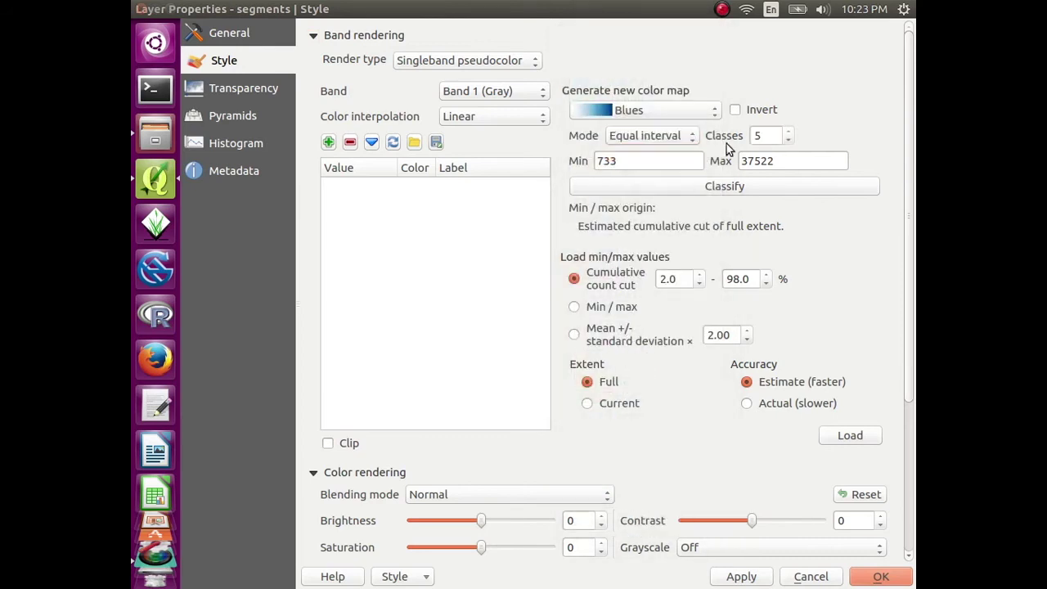
click(788, 133)
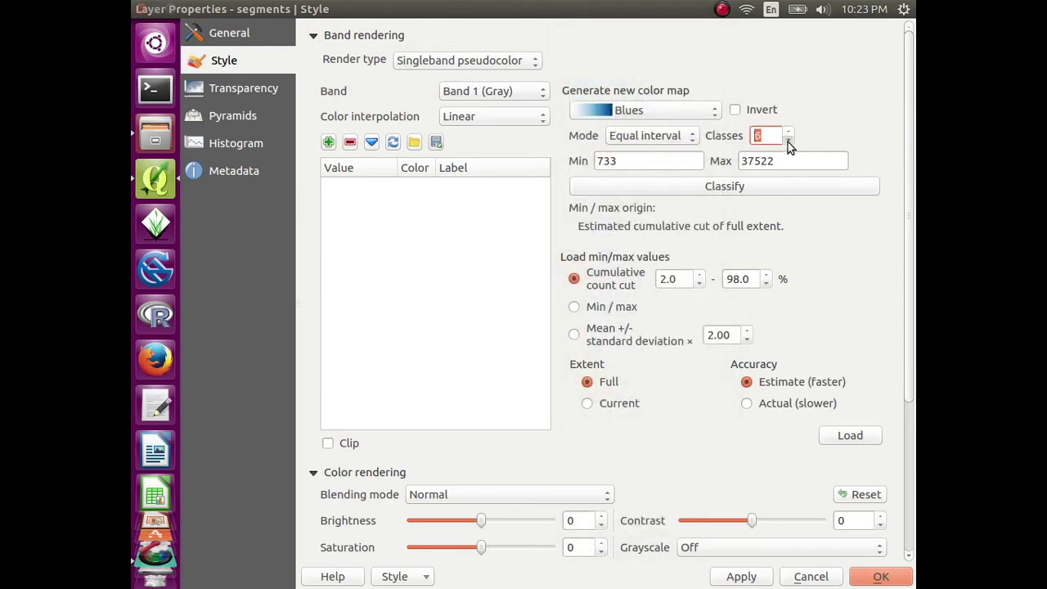
click(781, 188)
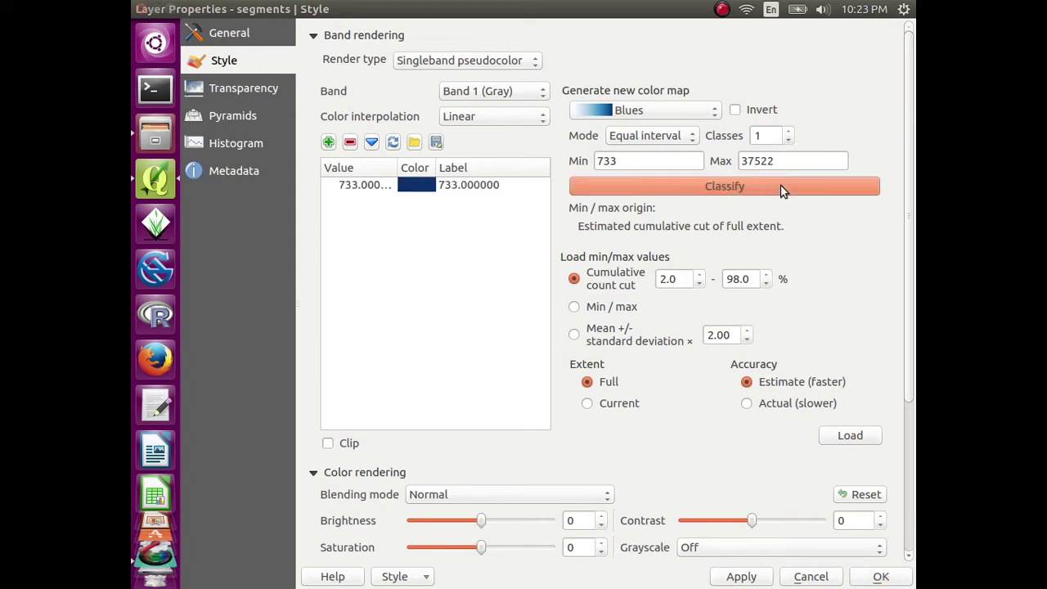
click(741, 576)
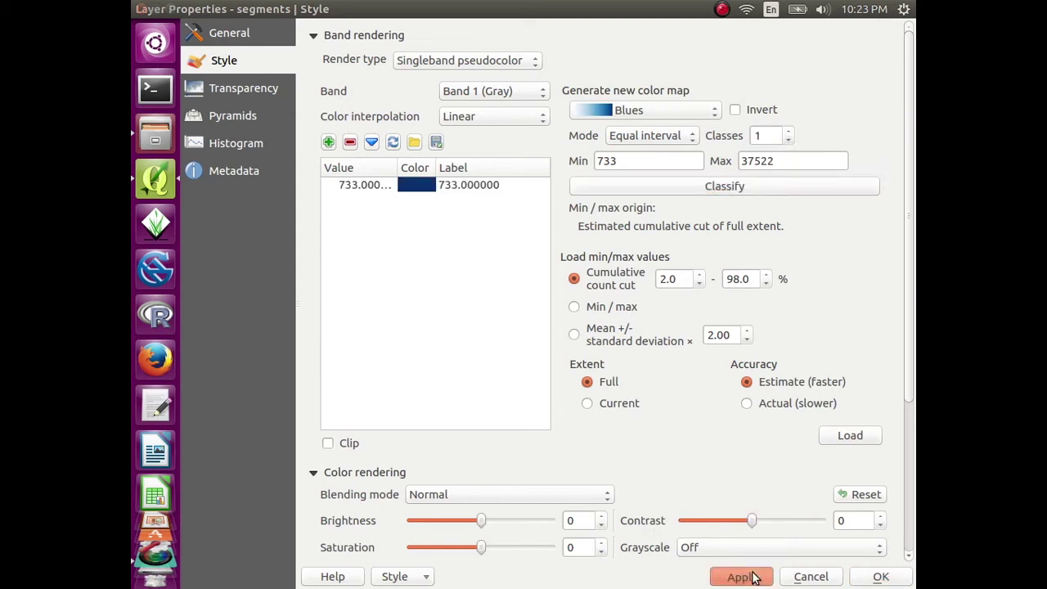
click(880, 576)
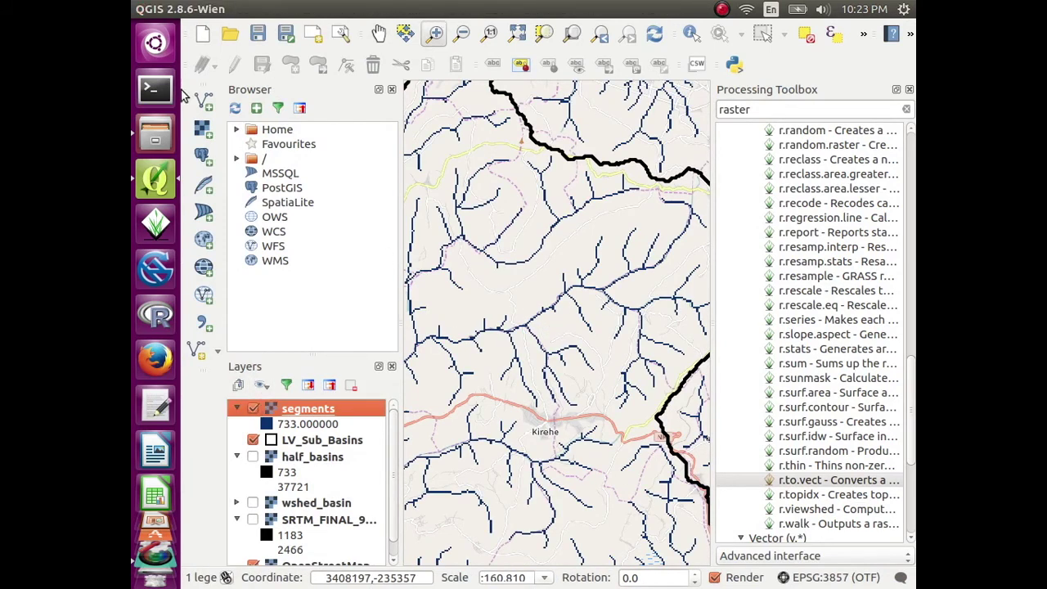
- Flip the blue segments layer on and off repeatedly, leave it hidden, then start adding a raster layer
click(253, 411)
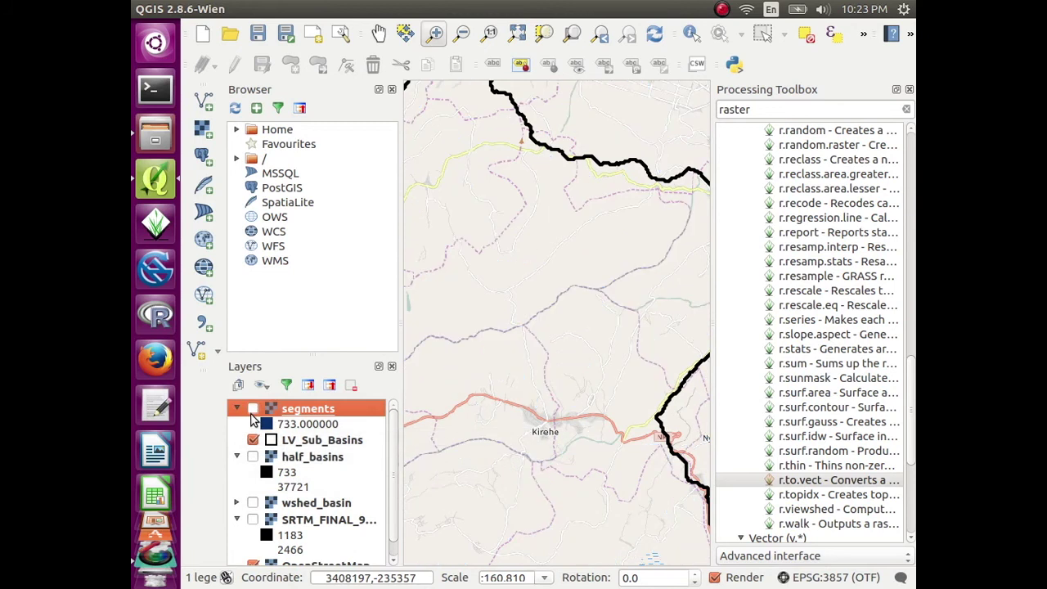
click(253, 411)
click(253, 410)
click(253, 411)
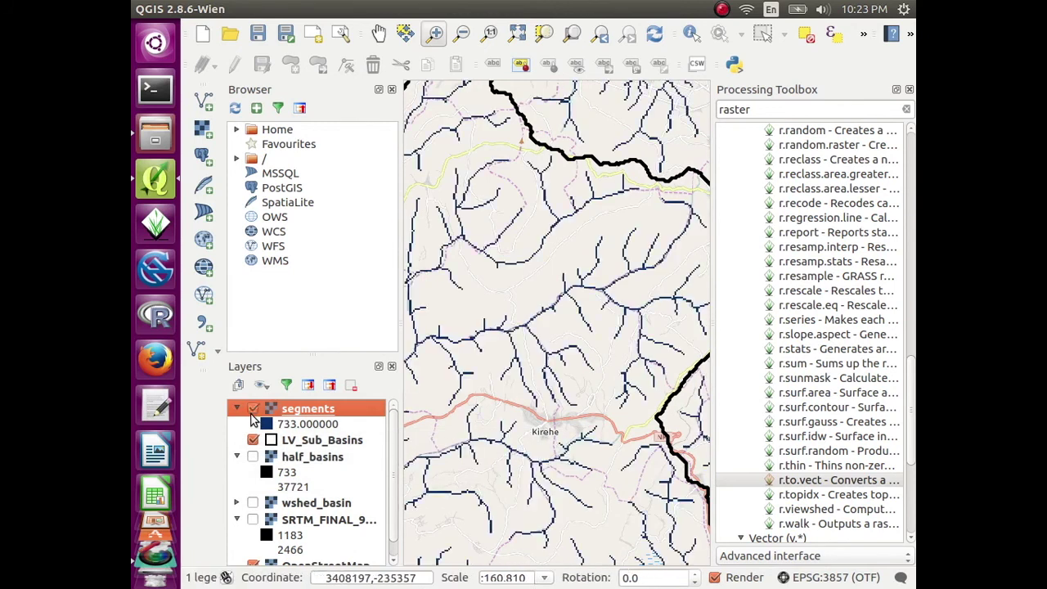
click(252, 411)
click(253, 411)
click(253, 411)
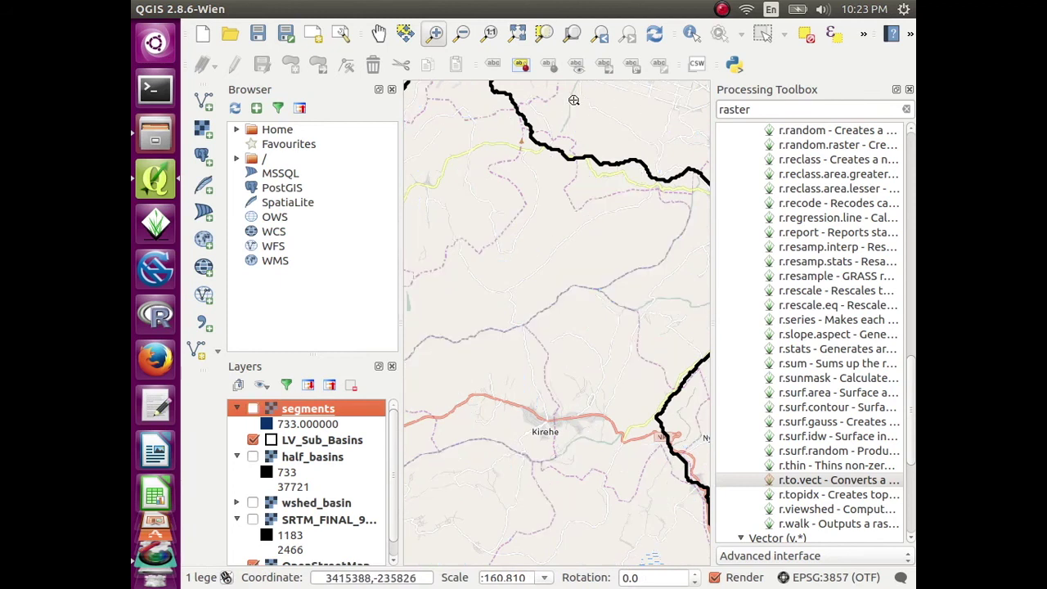
click(254, 410)
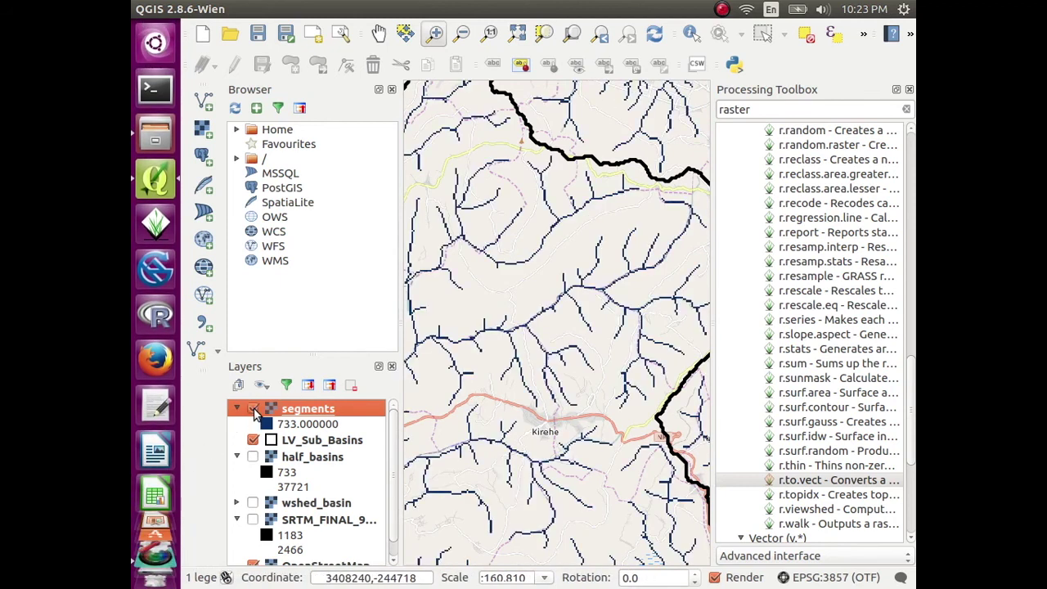
click(254, 410)
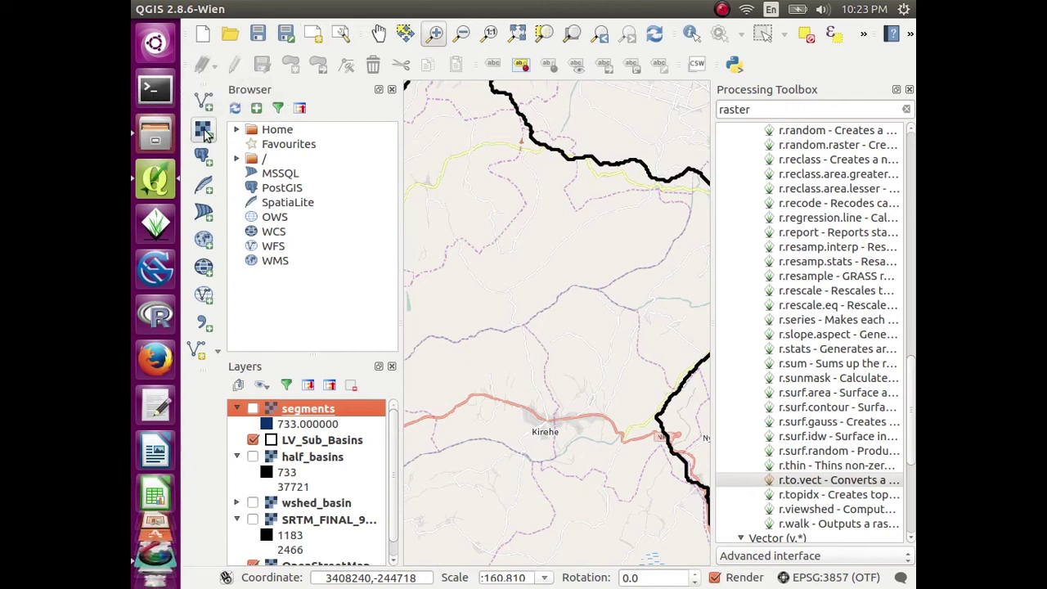
click(205, 133)
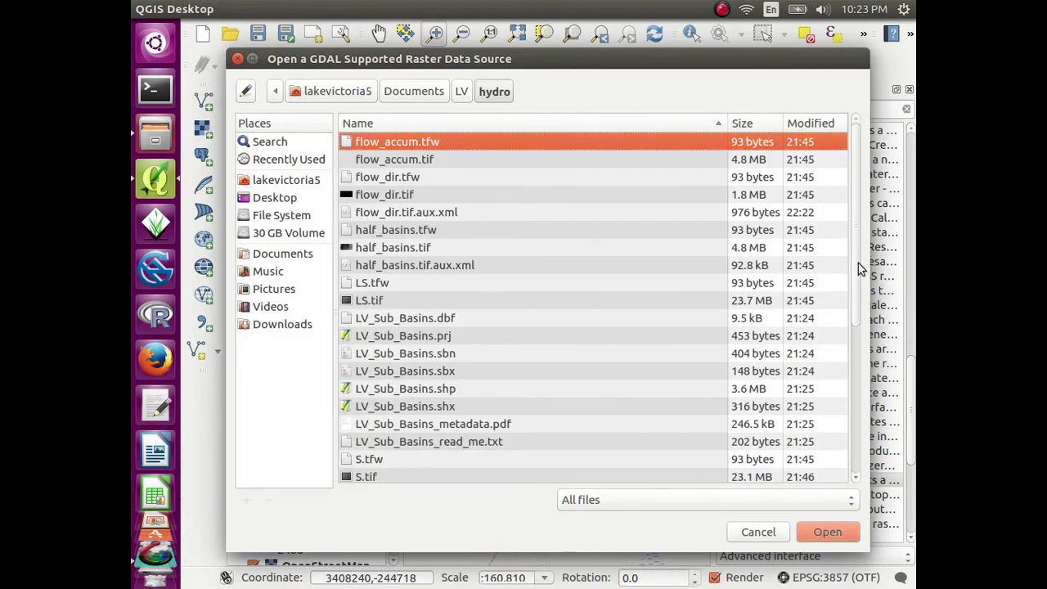
drag(857, 261, 860, 434)
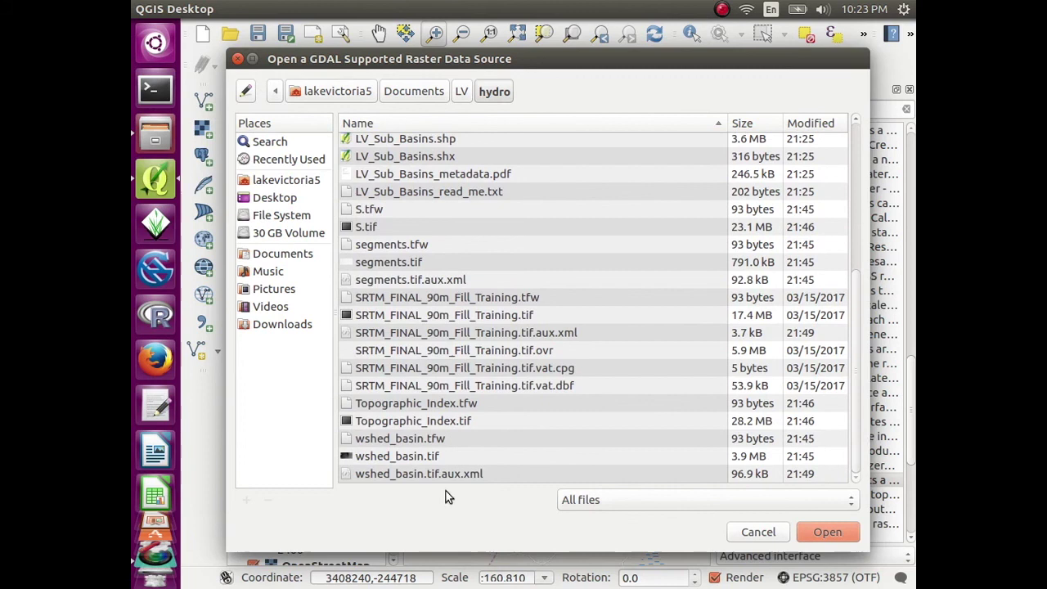